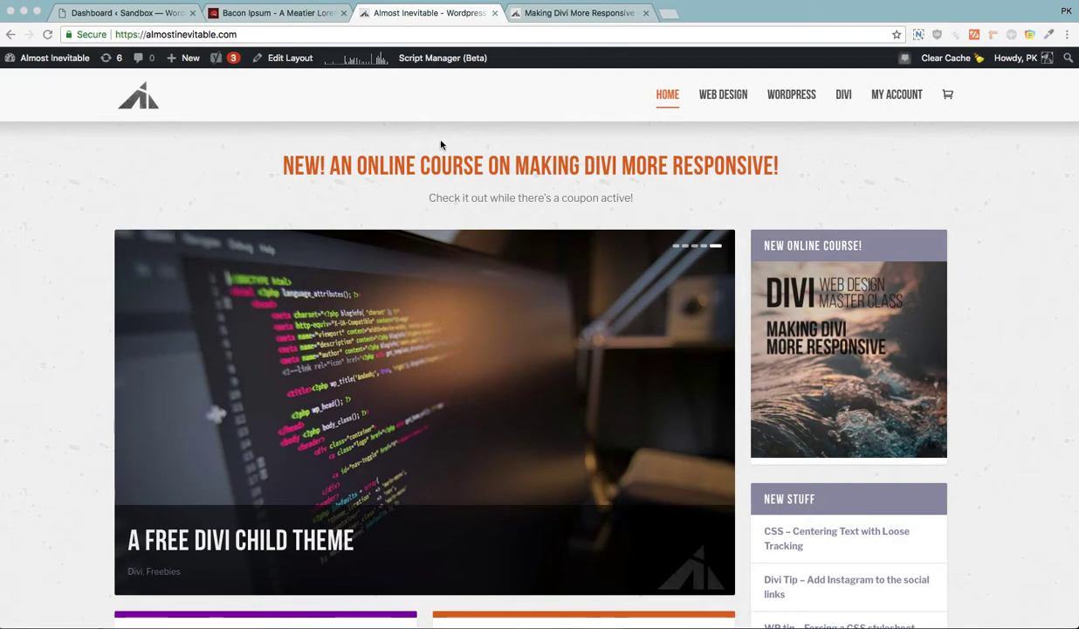
Scroll through the Making Divi More Responsive course page
left_click(556, 12)
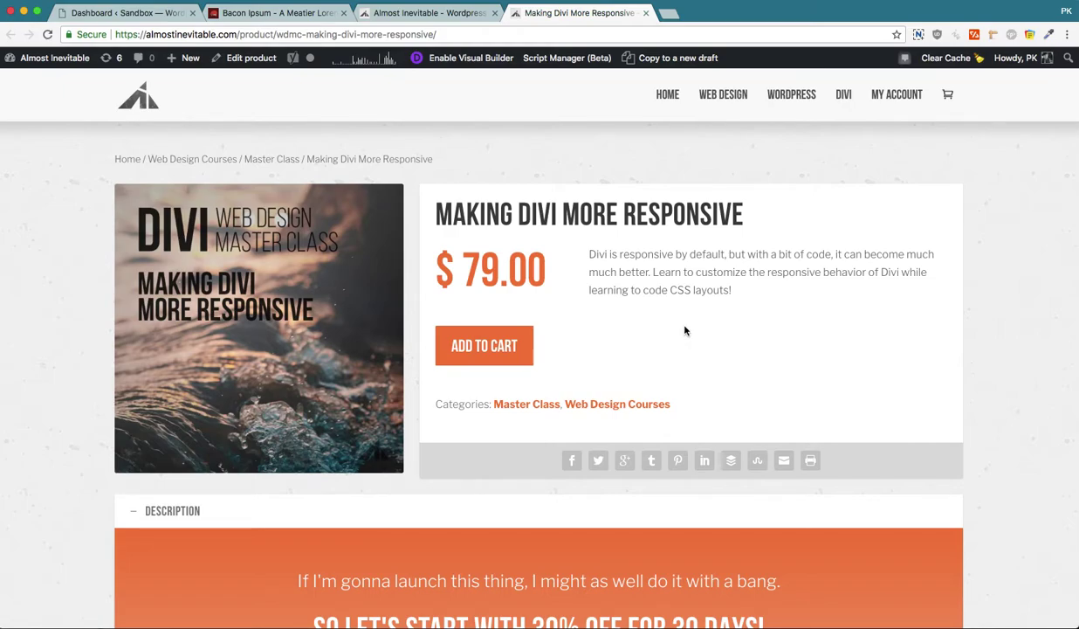
scroll(685, 332, "down", 5)
left_click_drag(527, 368, 613, 368)
left_click(846, 387)
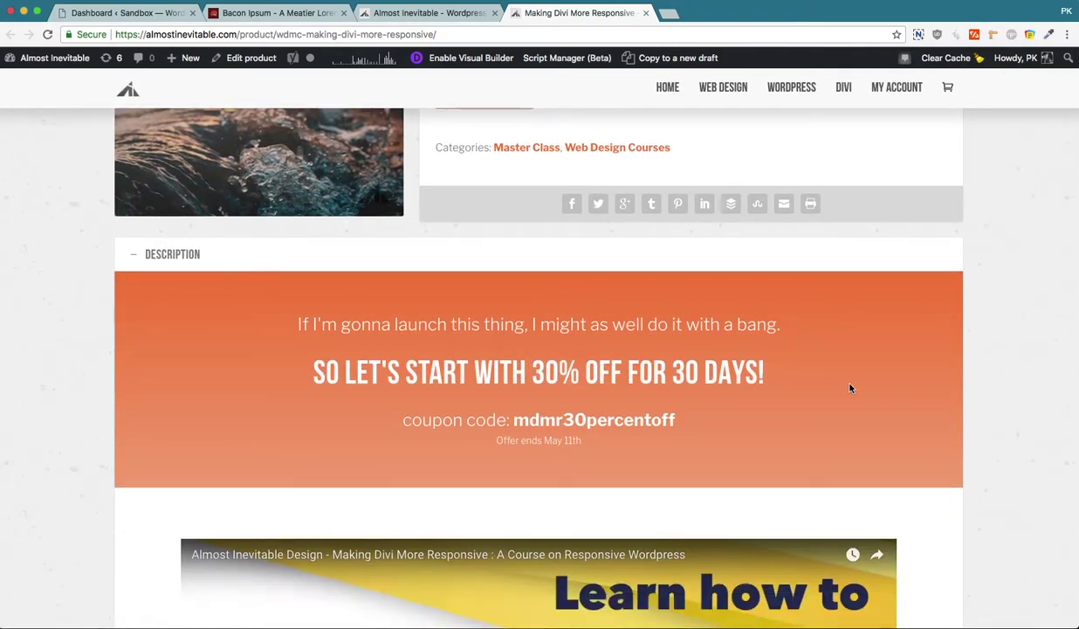
scroll(877, 385, "down", 12)
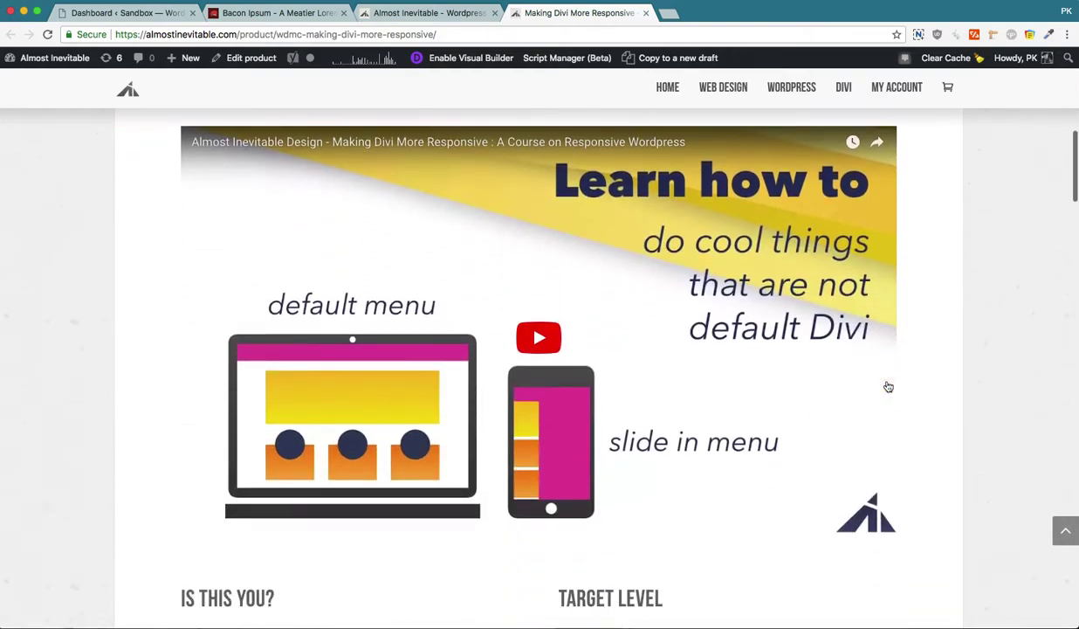
scroll(888, 386, "down", 8)
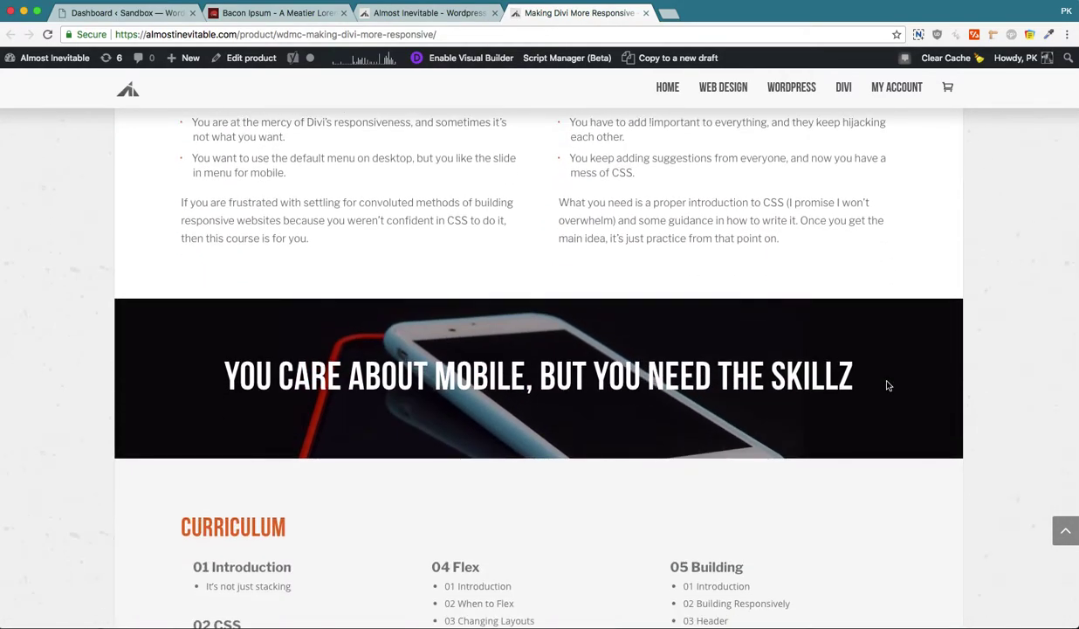
scroll(888, 385, "down", 9)
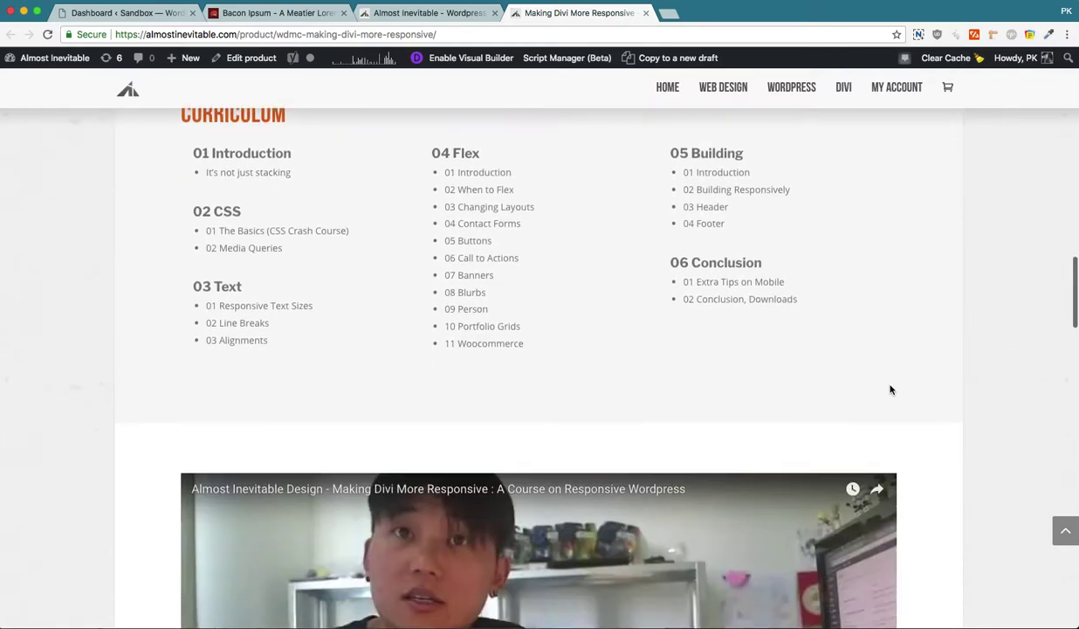
scroll(890, 390, "down", 12)
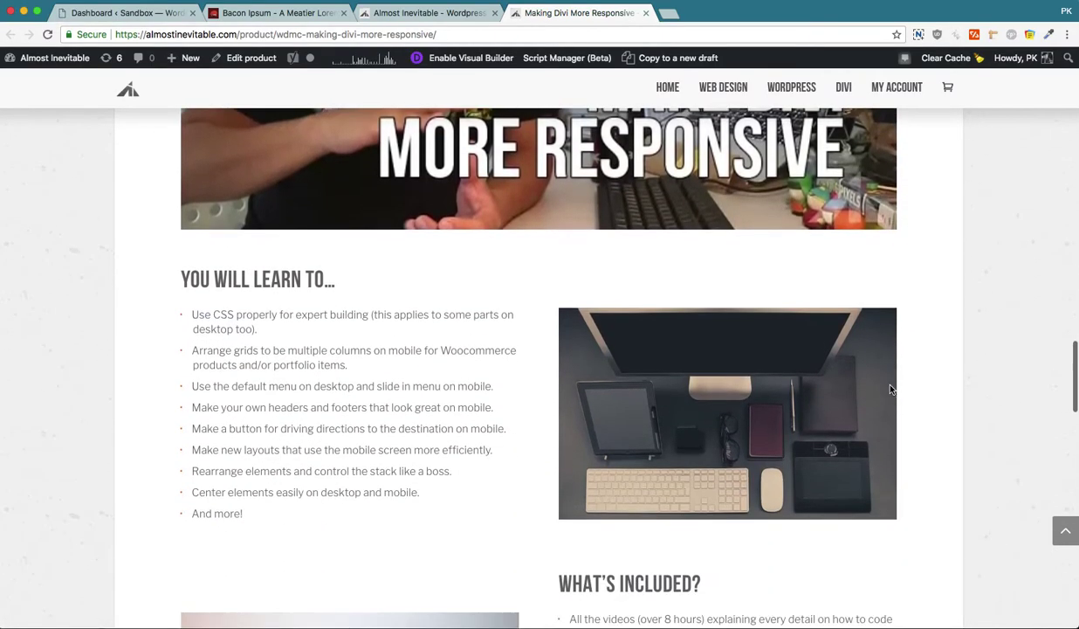
scroll(891, 389, "down", 13)
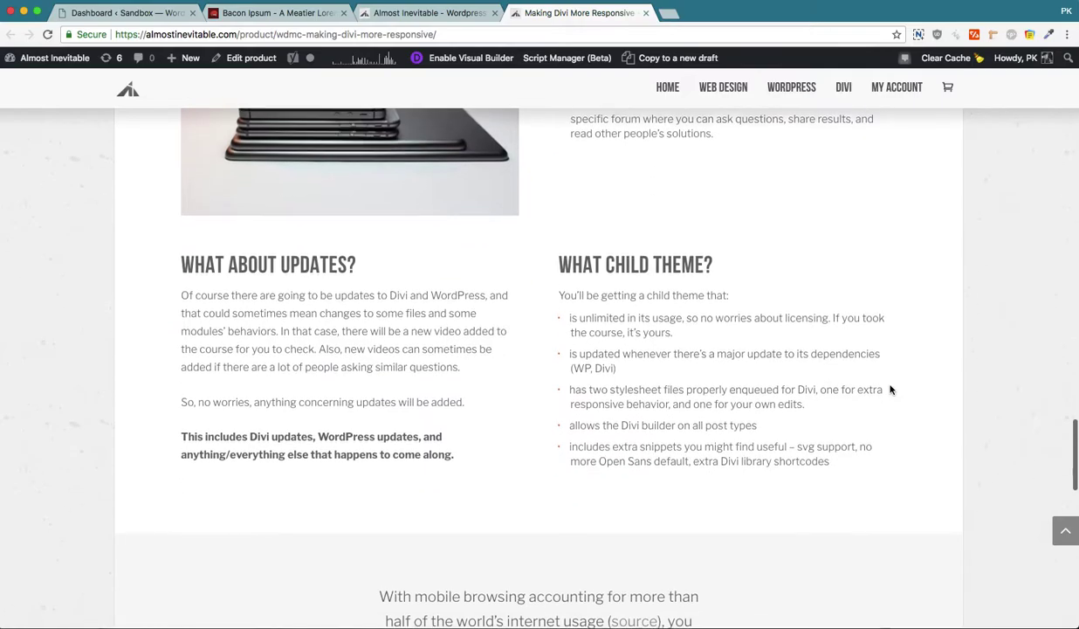
scroll(890, 390, "down", 4)
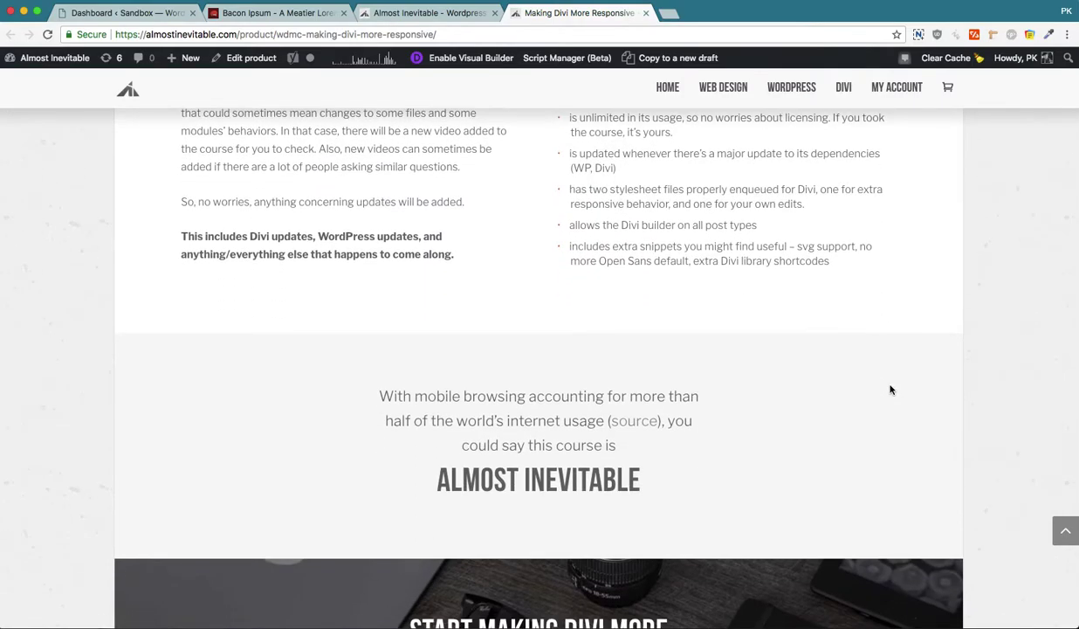
scroll(890, 389, "down", 16)
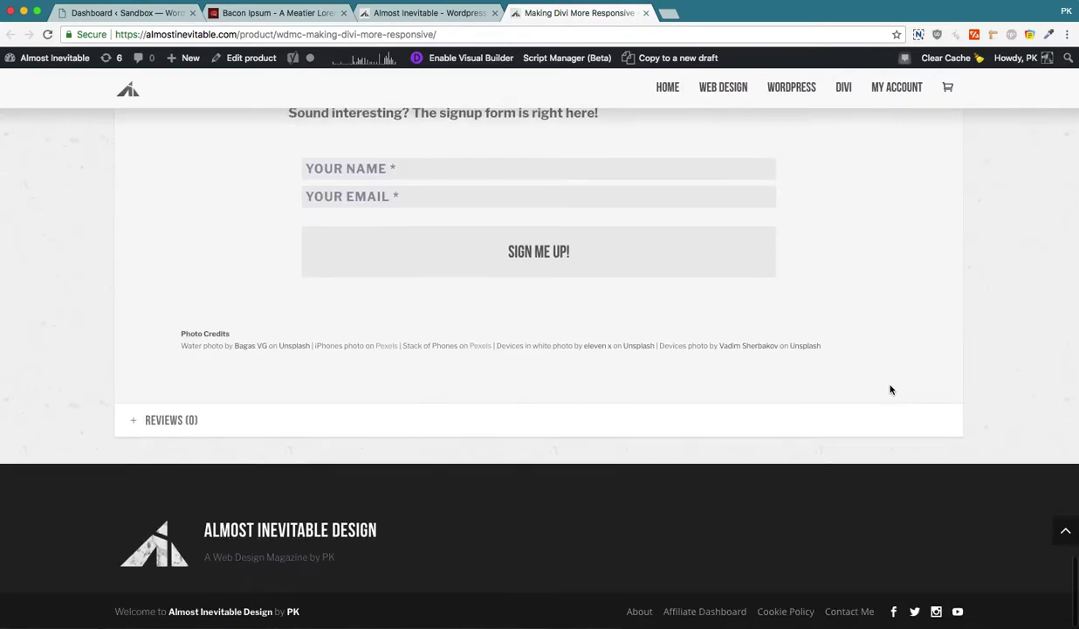
scroll(891, 390, "up", 4)
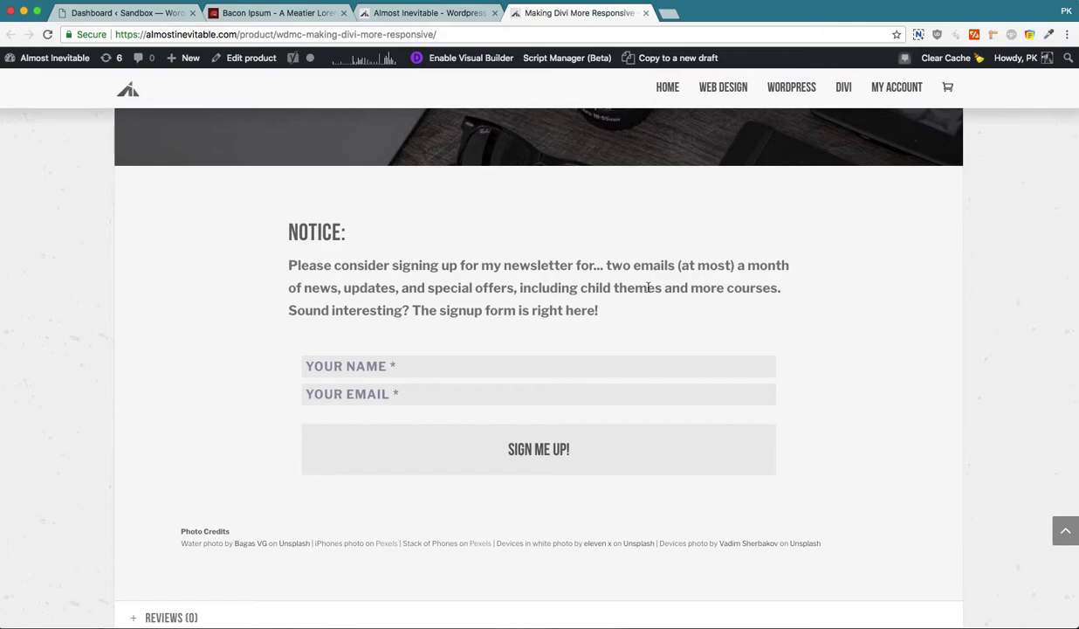
Close the course and Almost Inevitable tabs and return to the WordPress dashboard
key("super+w")
scroll(611, 331, "down", 3)
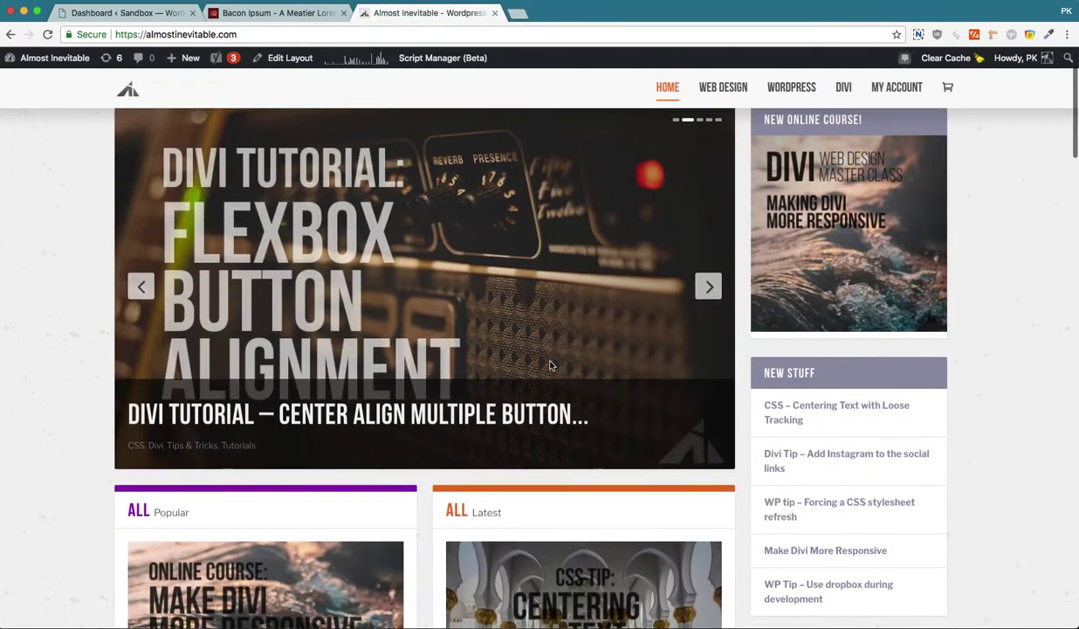
scroll(674, 380, "down", 5)
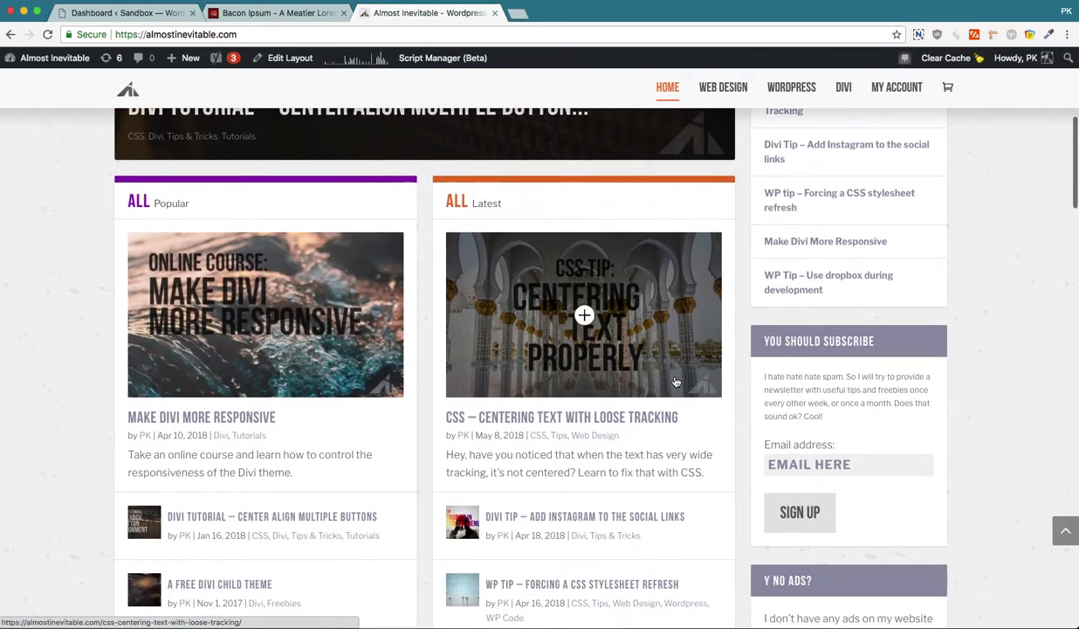
key("super+w")
left_click(141, 13)
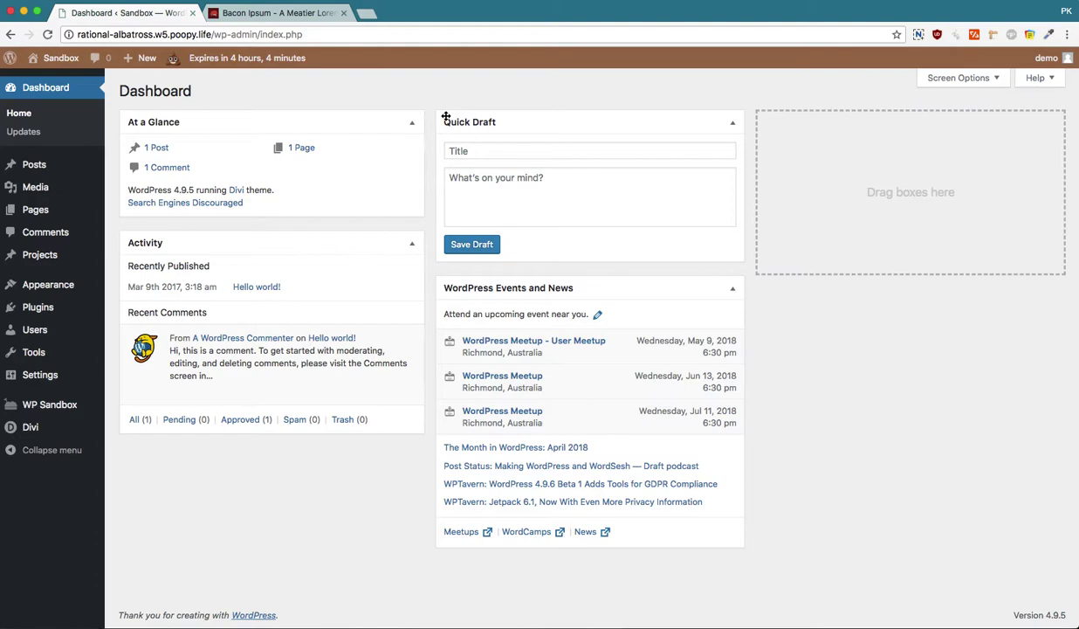
Start a new page titled 'Line animation page'
mouse_move(87, 211)
left_click(118, 229)
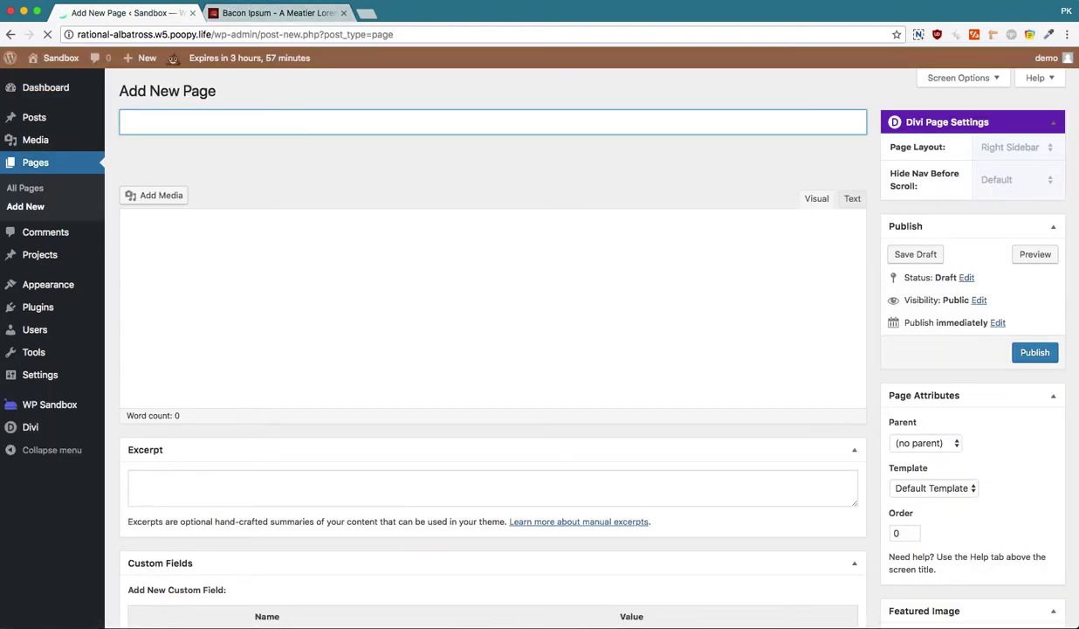
type("Line ")
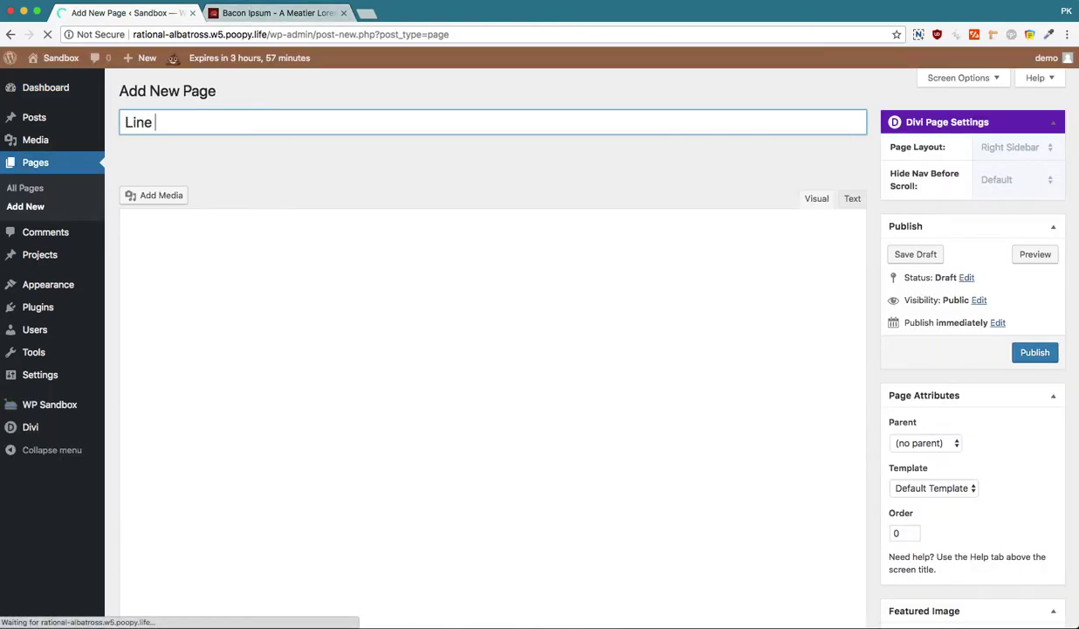
type("animation")
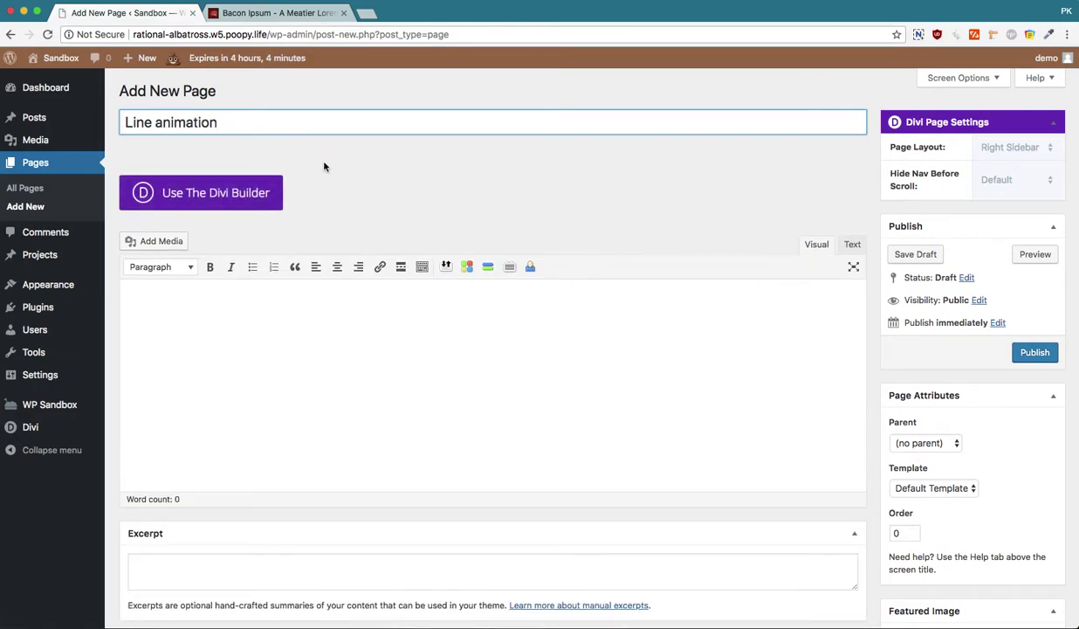
type(" page")
Switch the page to the Divi Builder with a one-column row and open the module list
left_click(260, 201)
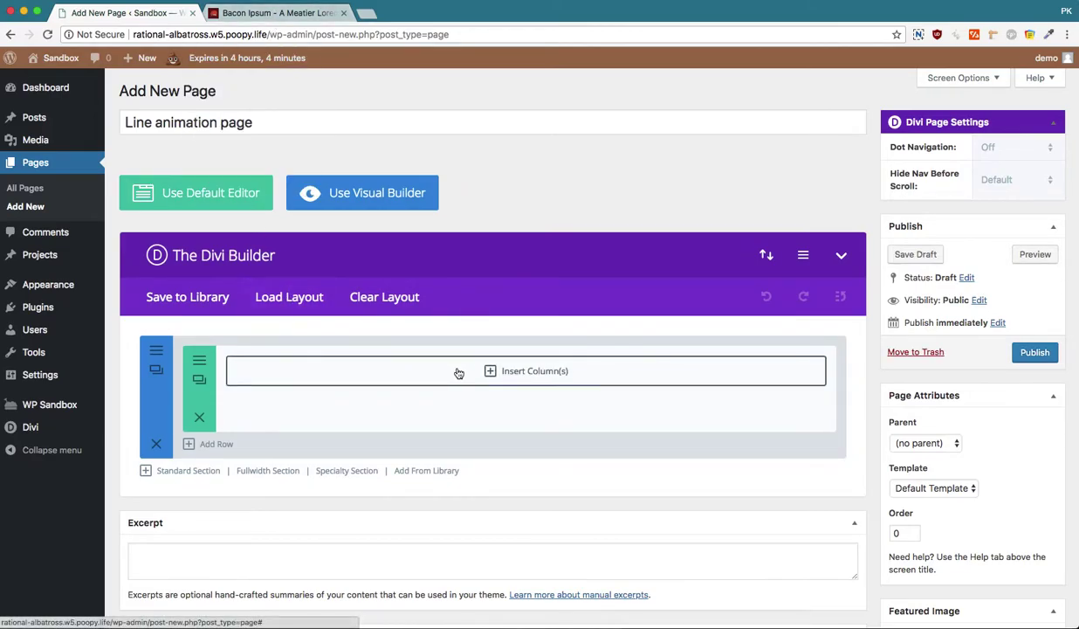
left_click(459, 373)
left_click(342, 274)
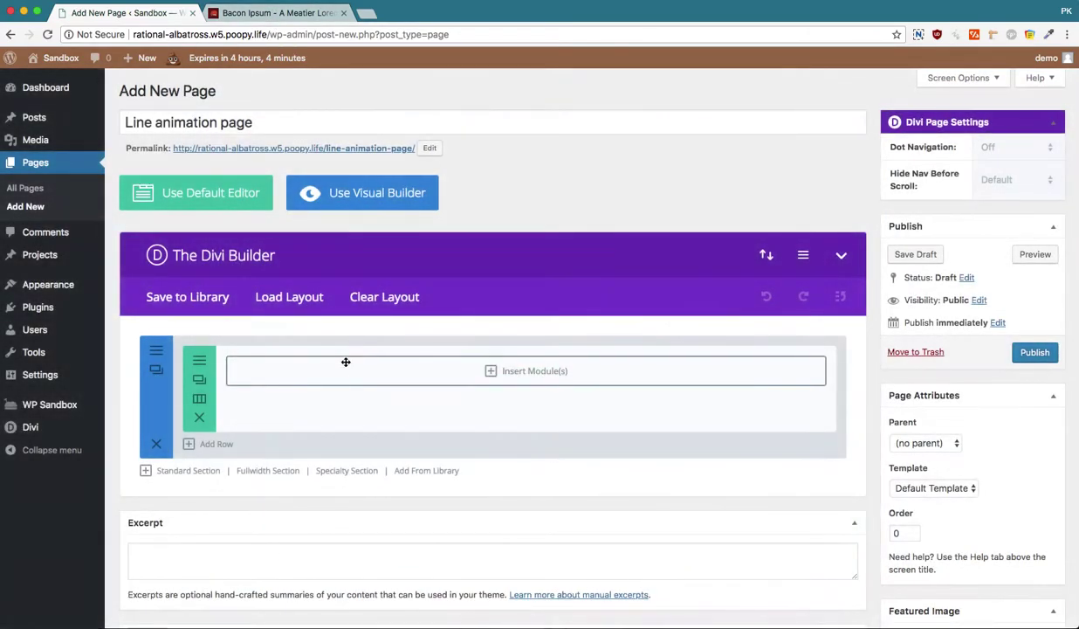
left_click(388, 379)
scroll(325, 498, "down", 5)
Add a Text module and paste 'Bacon ipsum dolor' from the Bacon Ipsum page
scroll(326, 499, "down", 3)
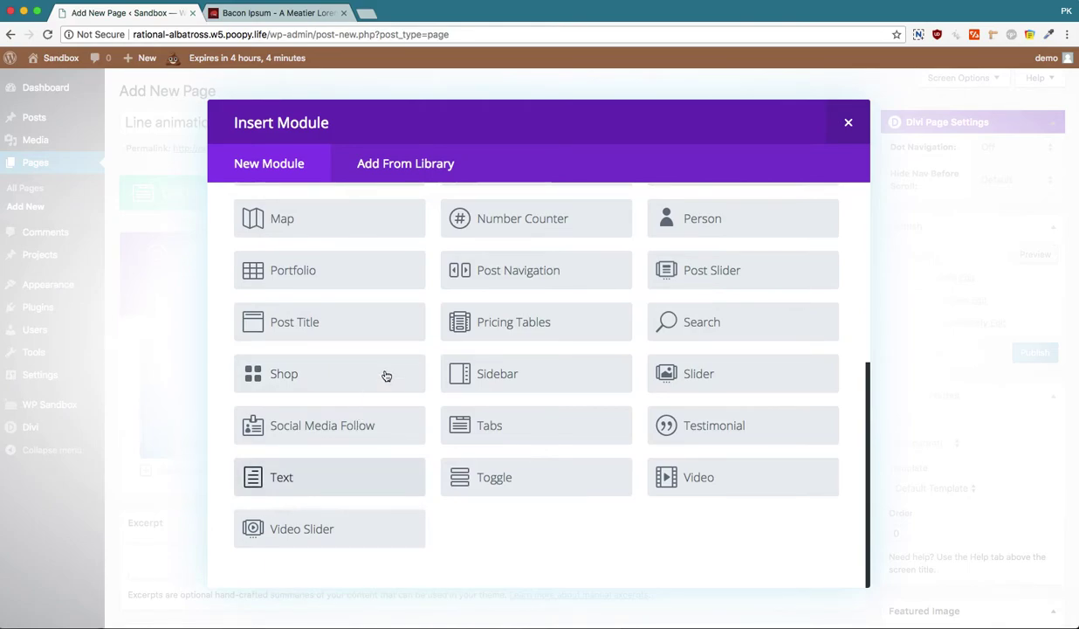
left_click(329, 477)
left_click(423, 406)
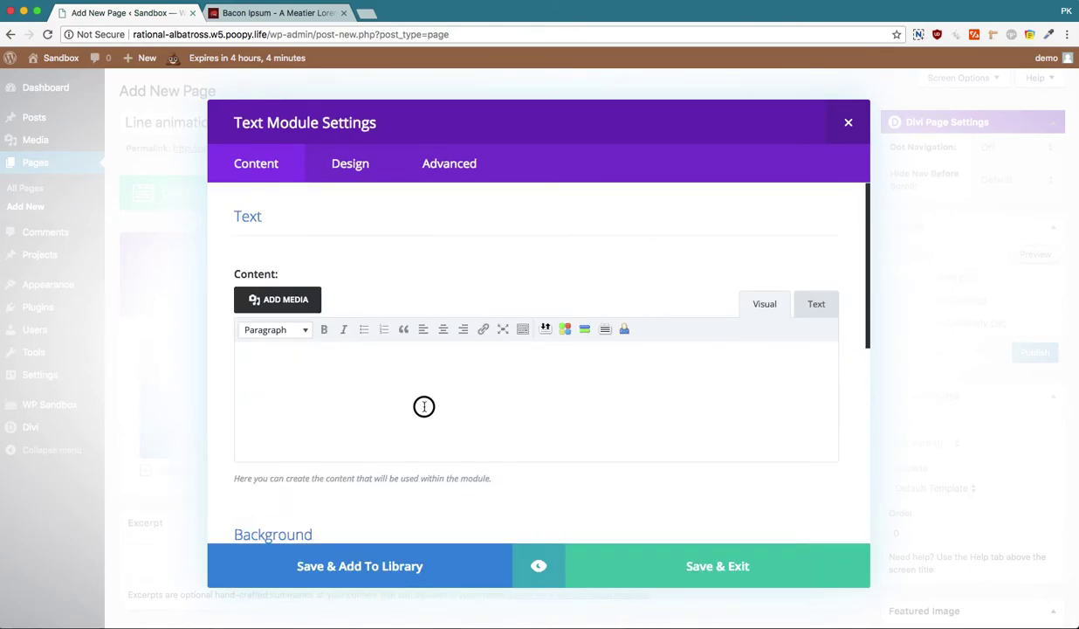
left_click(278, 13)
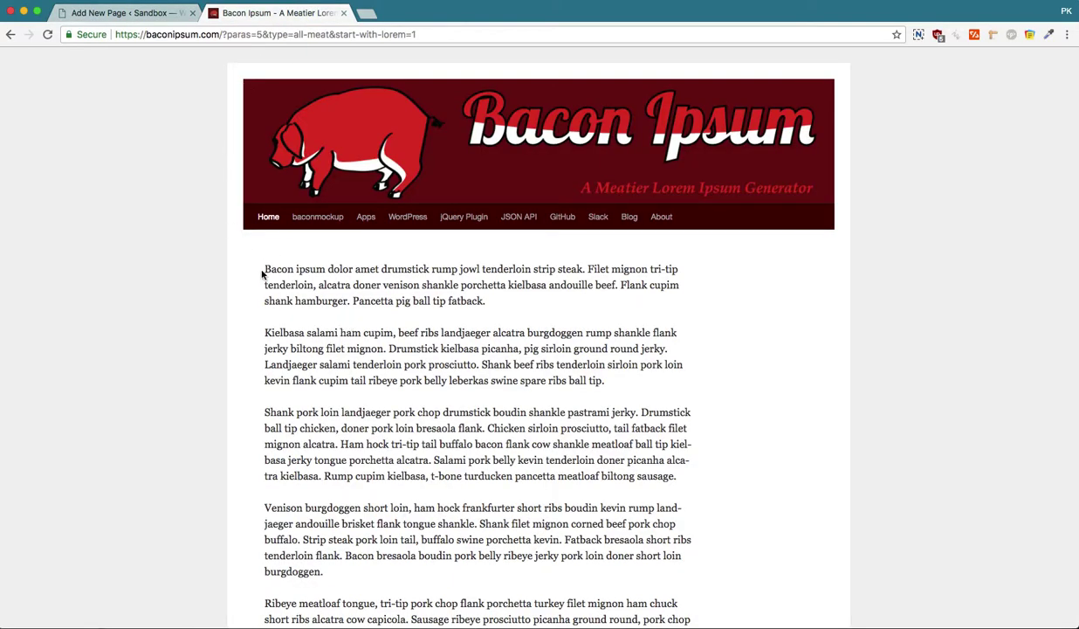
left_click_drag(262, 274, 354, 270)
key("ctrl+c")
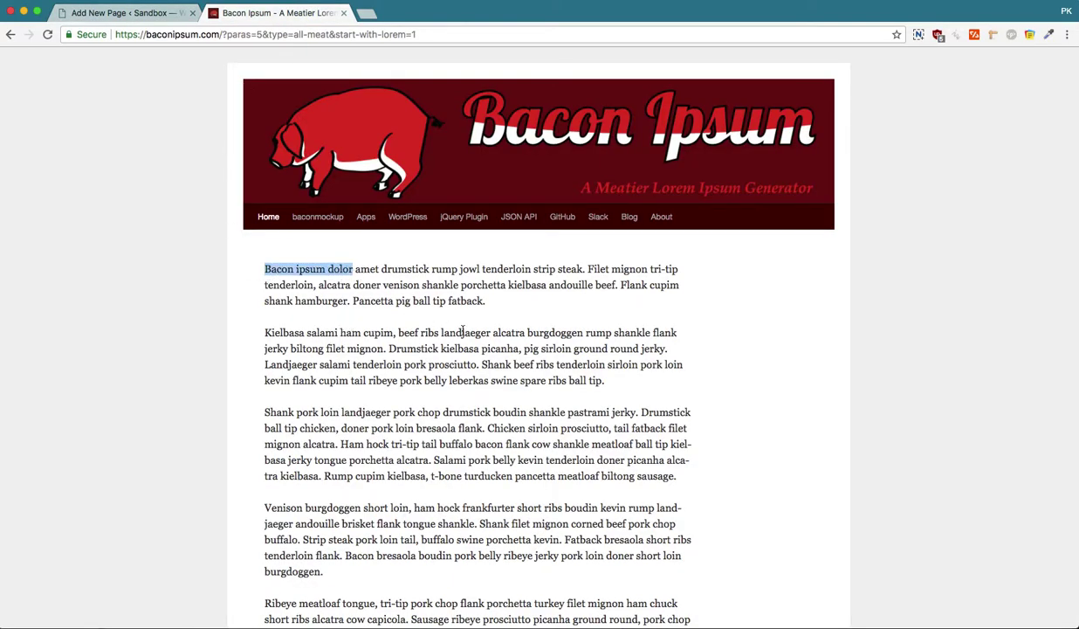
left_click(164, 15)
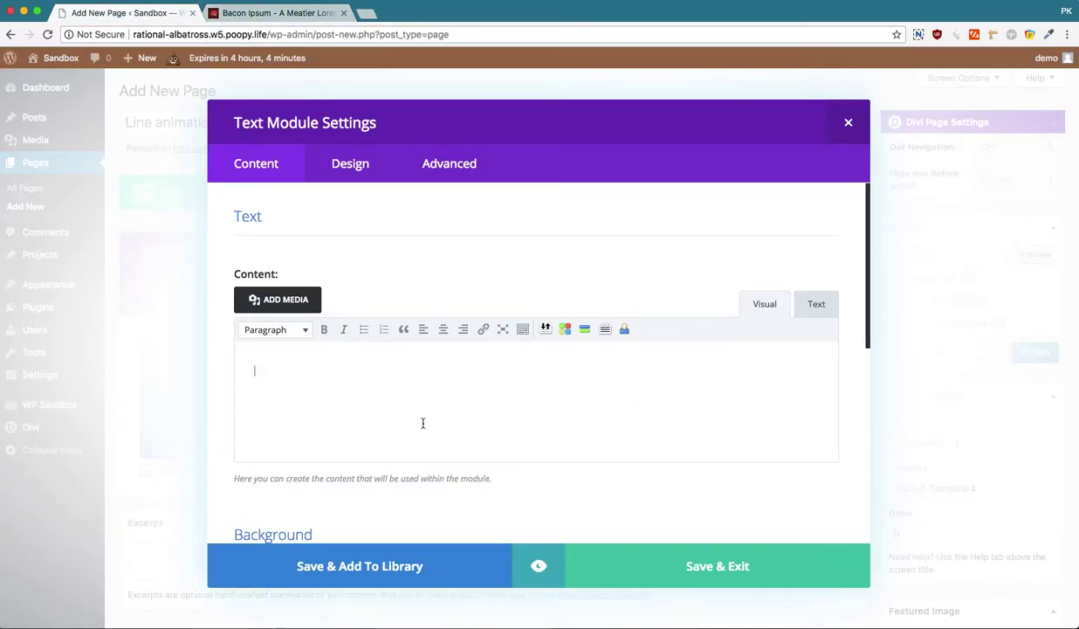
key("ctrl+v")
Format the text as Heading 1, centre it, and close the module
key("ctrl+a")
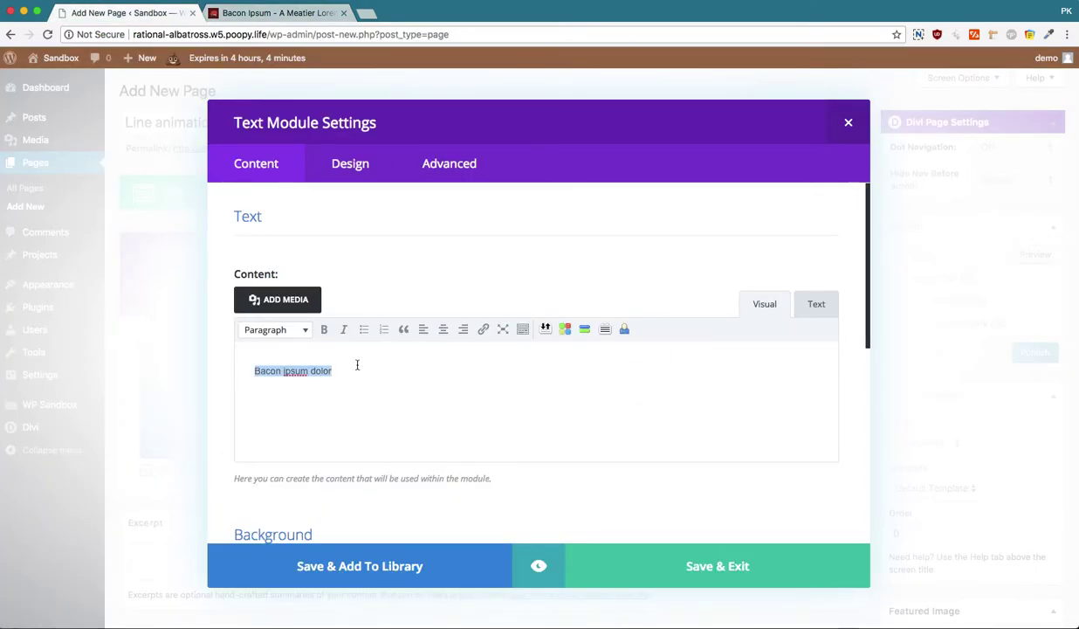
left_click(278, 329)
left_click(291, 383)
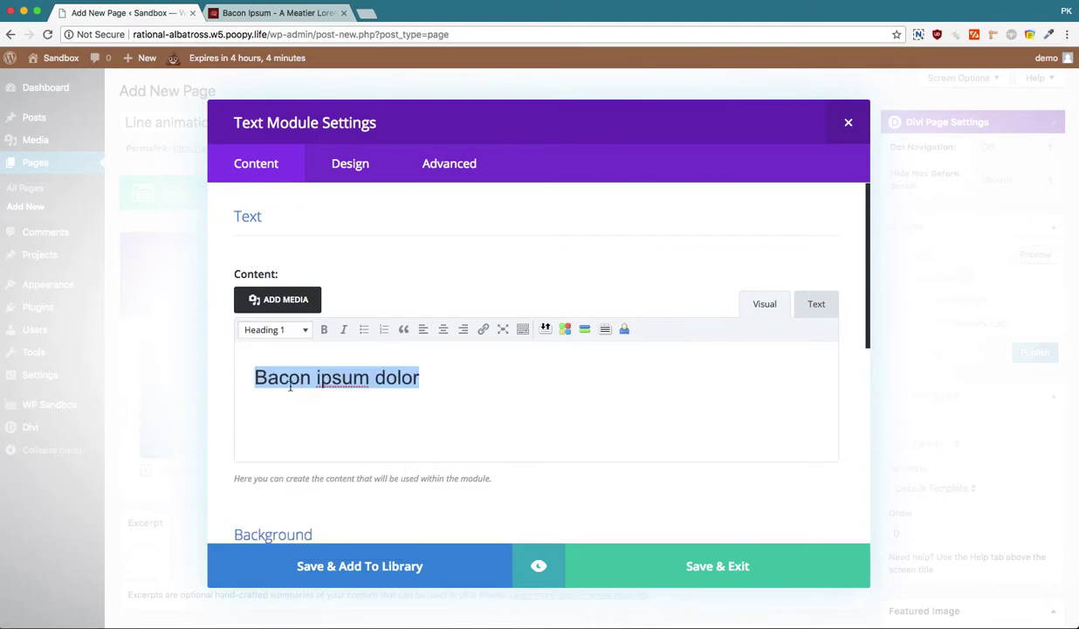
left_click(427, 389)
left_click(351, 163)
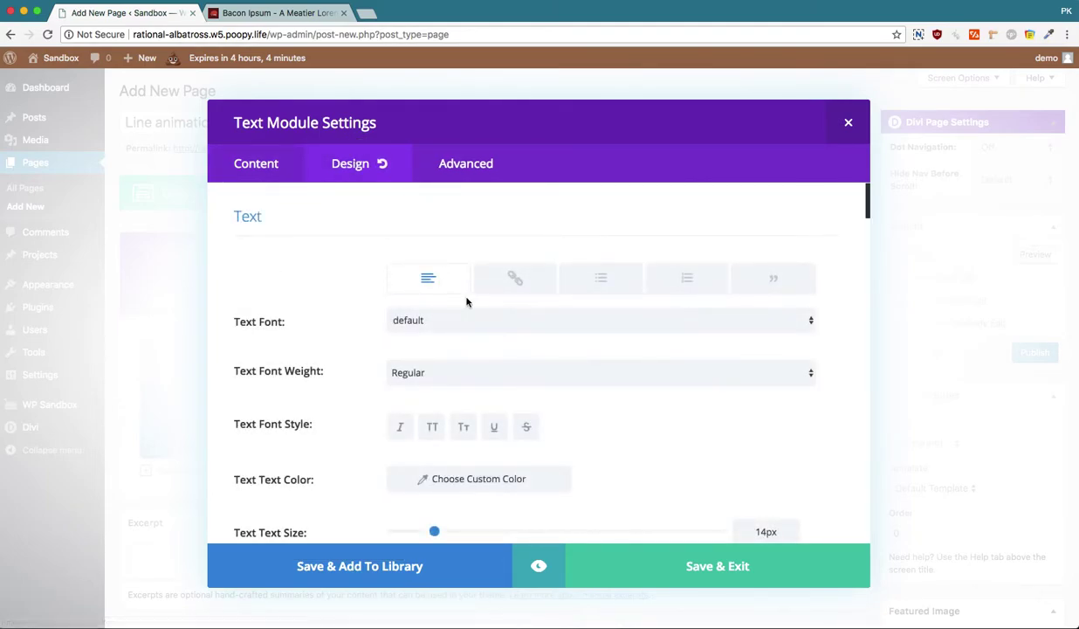
scroll(536, 397, "down", 10)
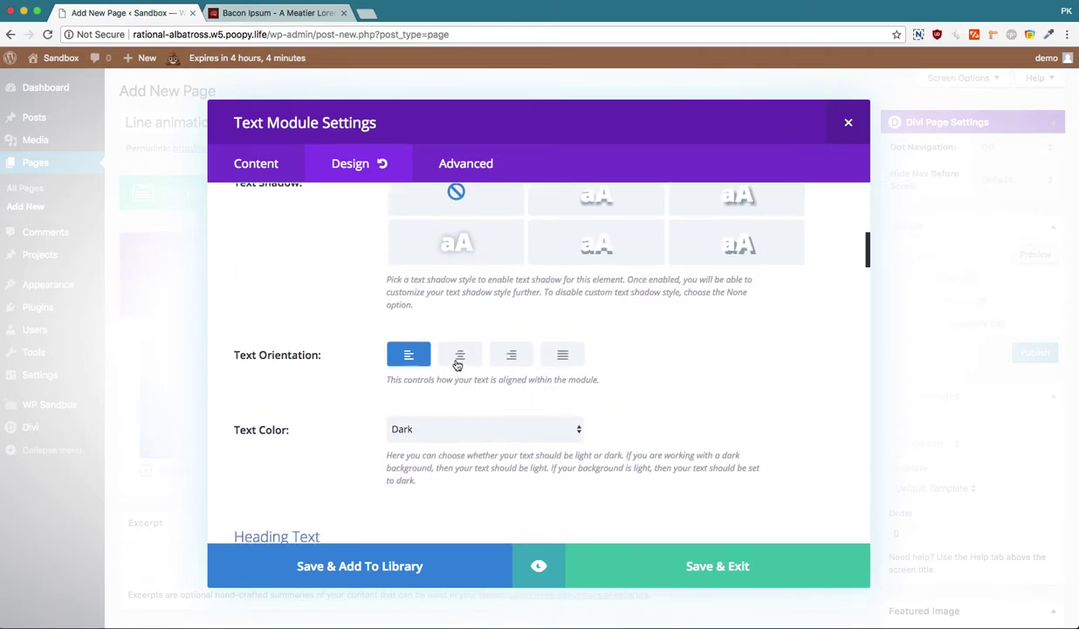
left_click(459, 356)
key("Escape")
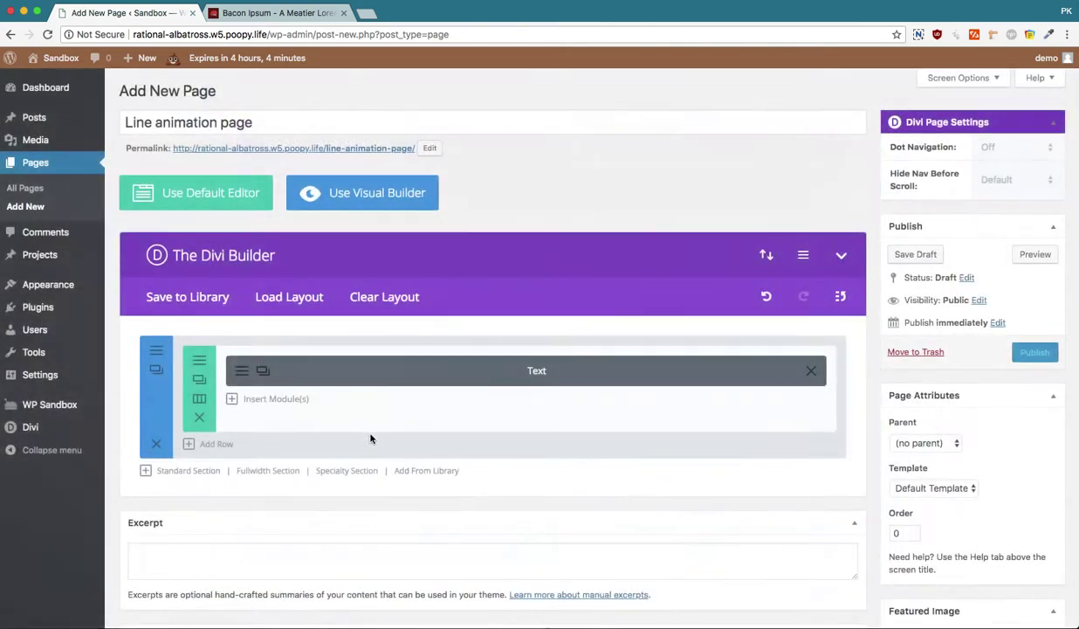
Add a Bar Counters module and set the bar's percent to 100
left_click(277, 401)
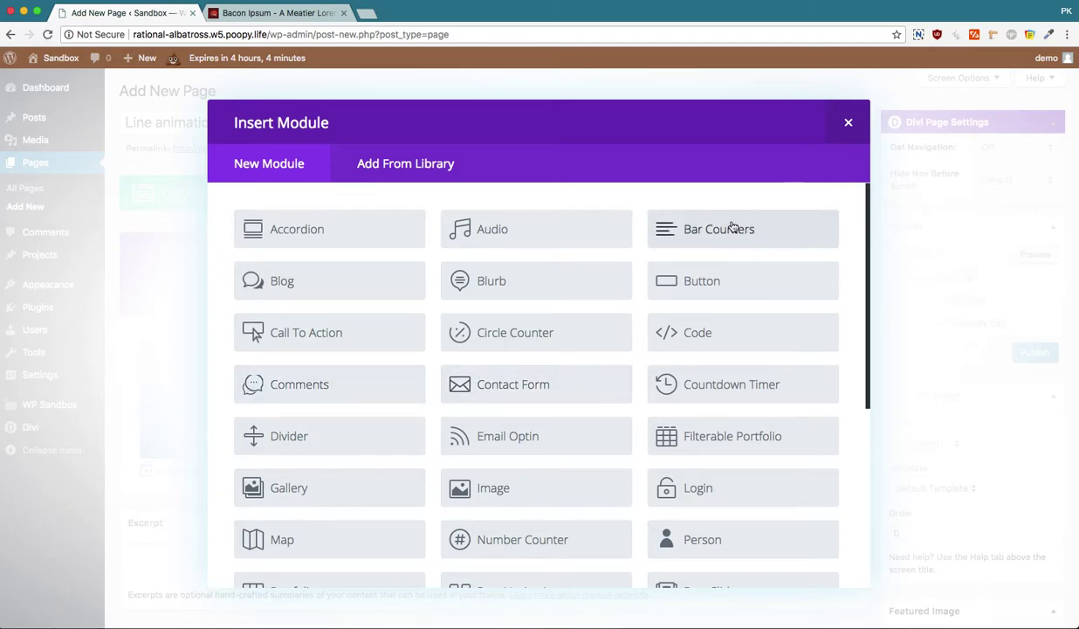
left_click(699, 232)
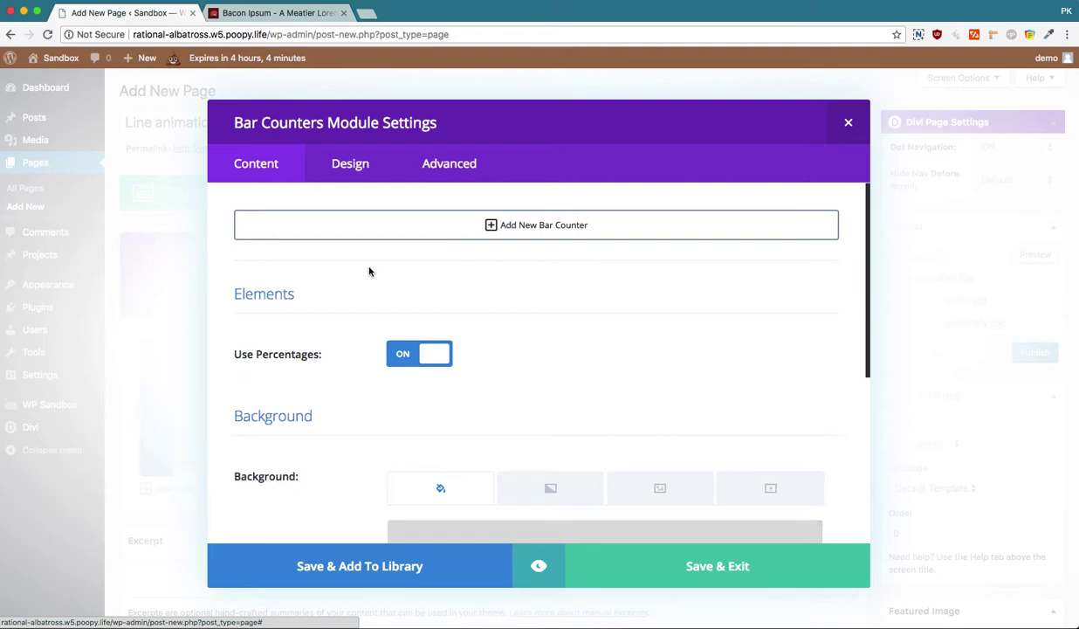
key("Tab")
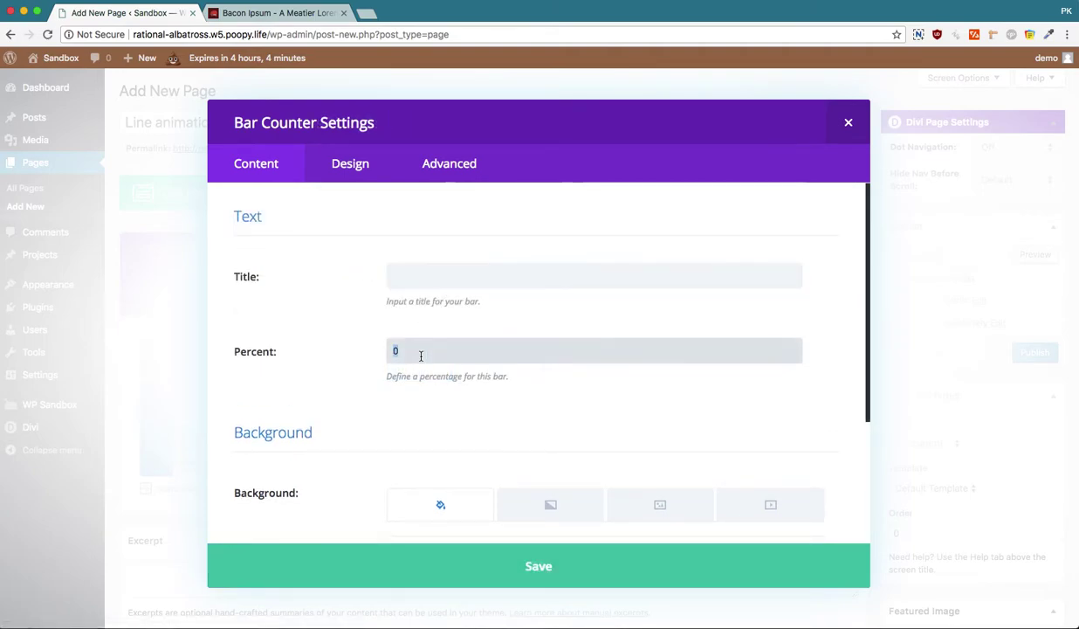
type("100")
scroll(352, 460, "down", 3)
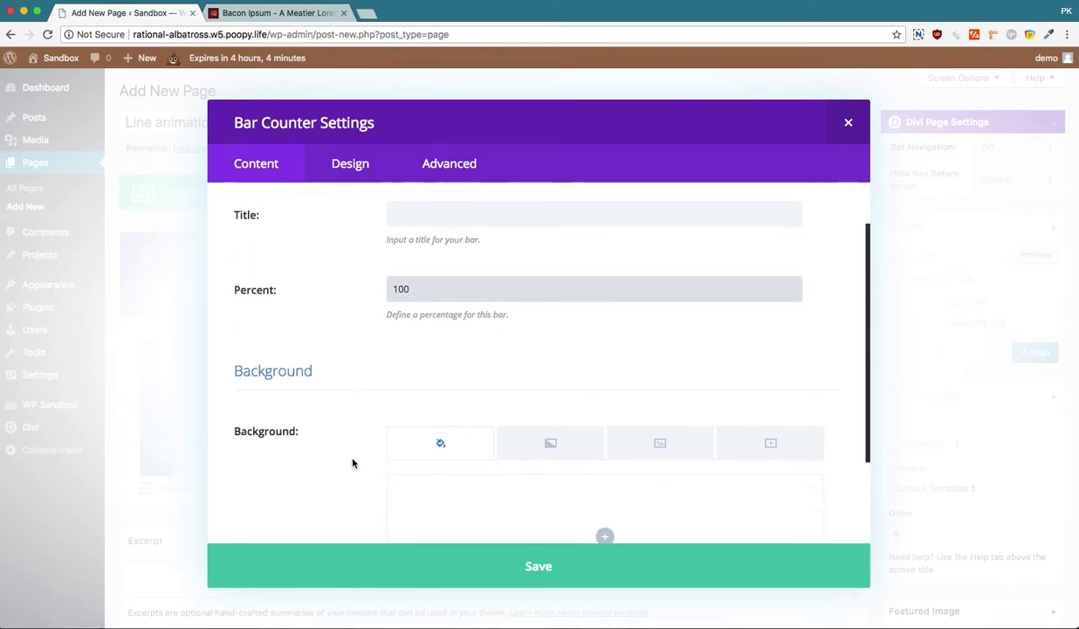
Give the bar a red #e02b20 colour and centred text, then save it
left_click(350, 163)
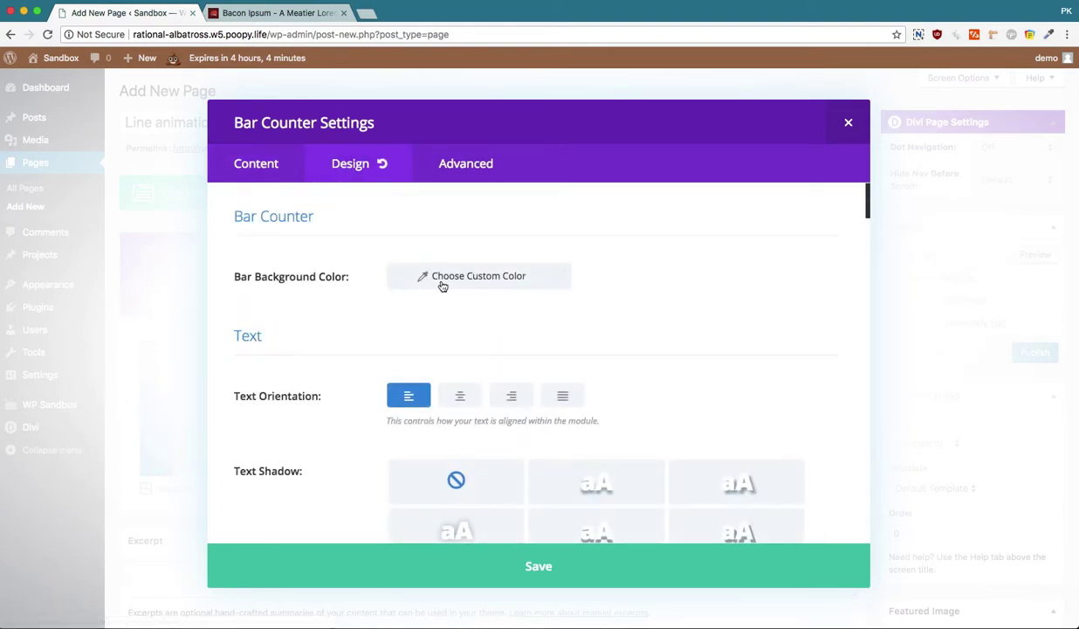
left_click(444, 284)
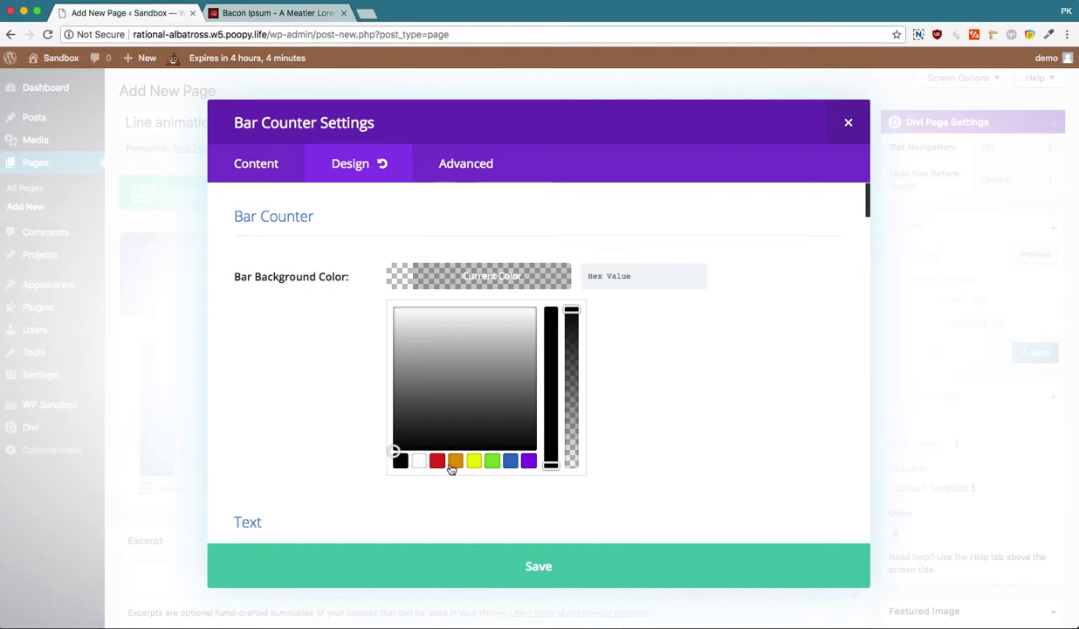
left_click(437, 461)
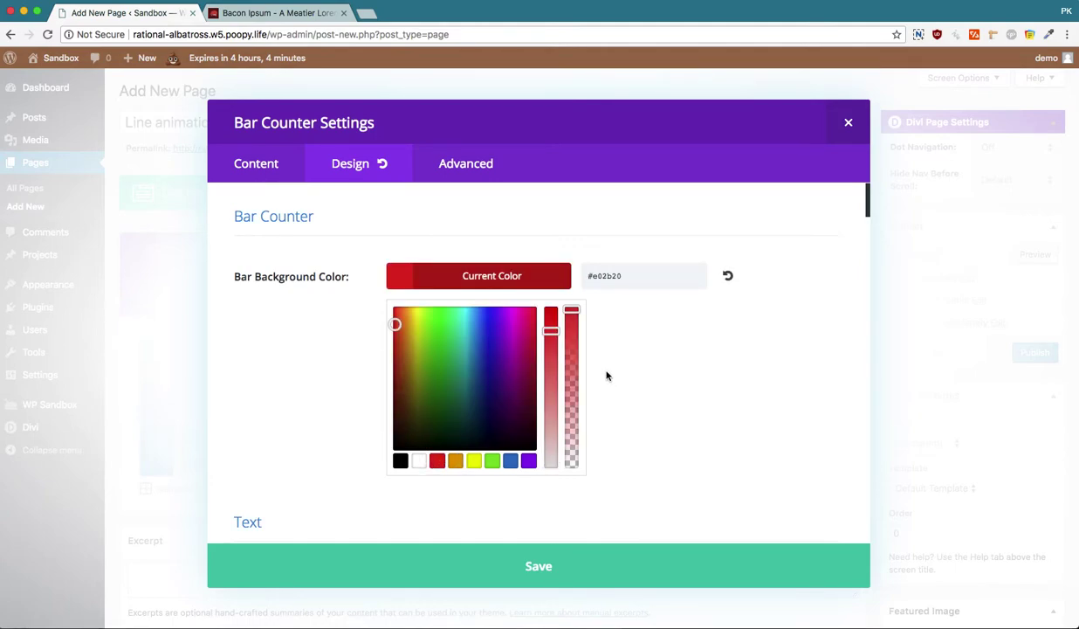
left_click(262, 166)
scroll(310, 454, "down", 5)
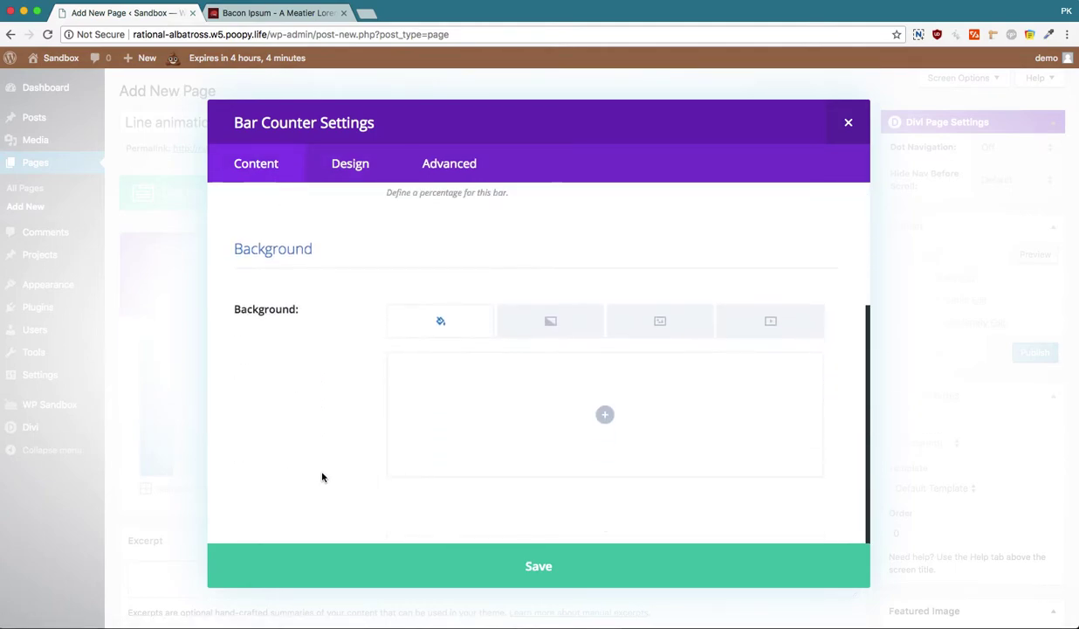
left_click(353, 164)
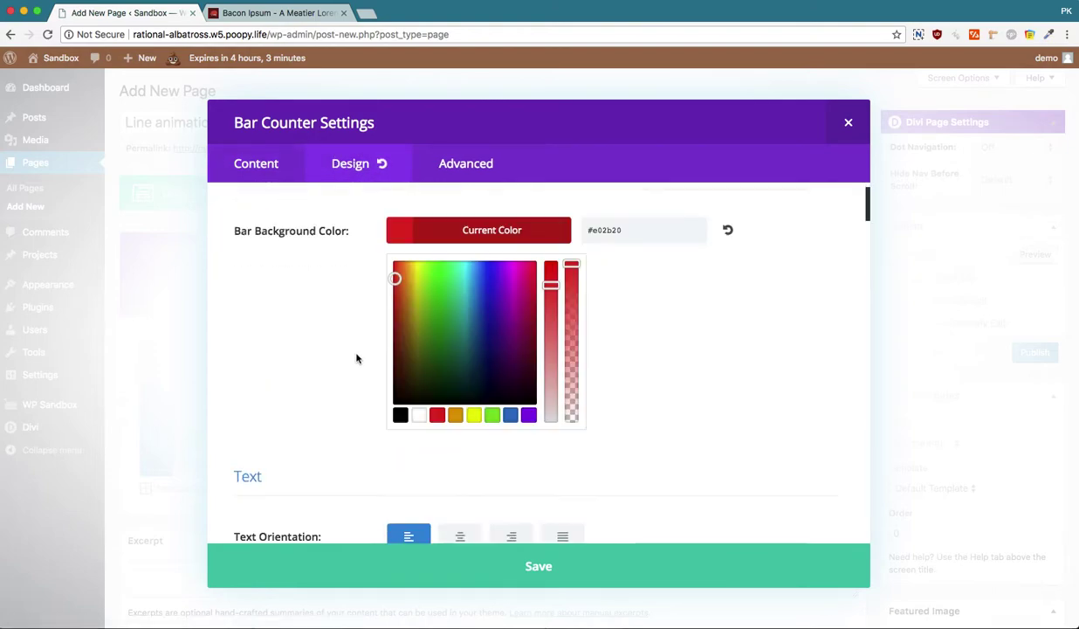
scroll(356, 356, "down", 3)
left_click(455, 260)
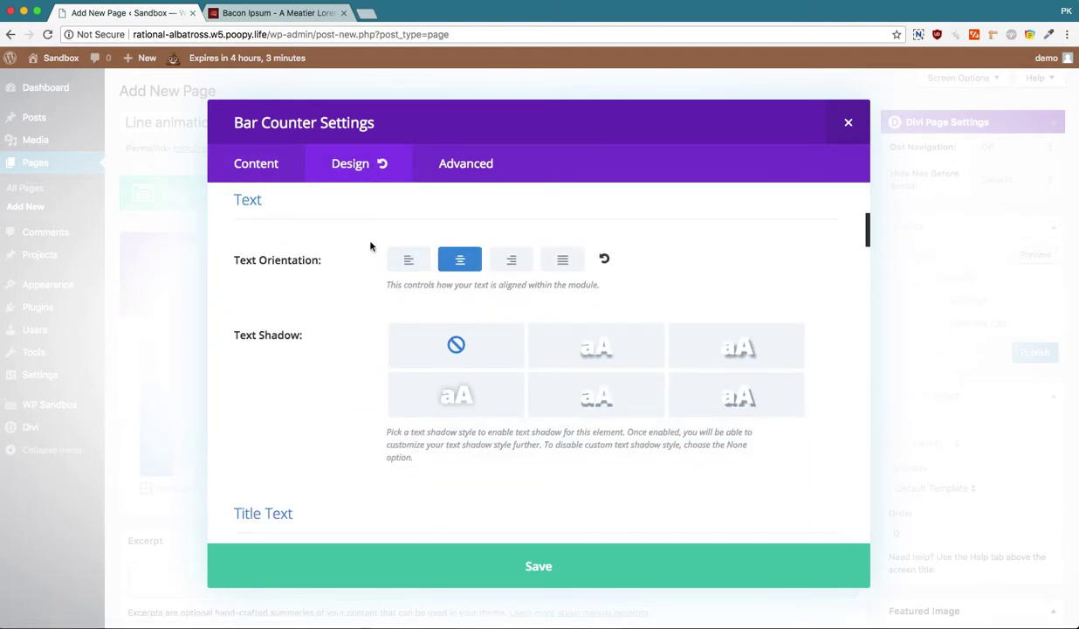
left_click(249, 163)
left_click(605, 565)
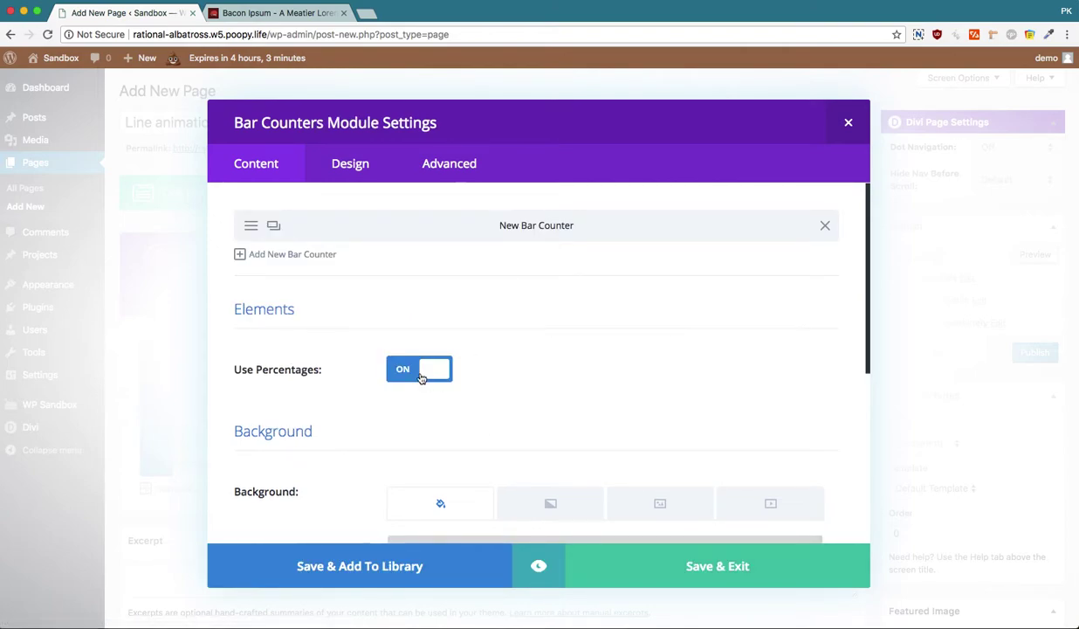
Set the Bar Counters background to white at zero opacity and save the module
scroll(515, 462, "down", 3)
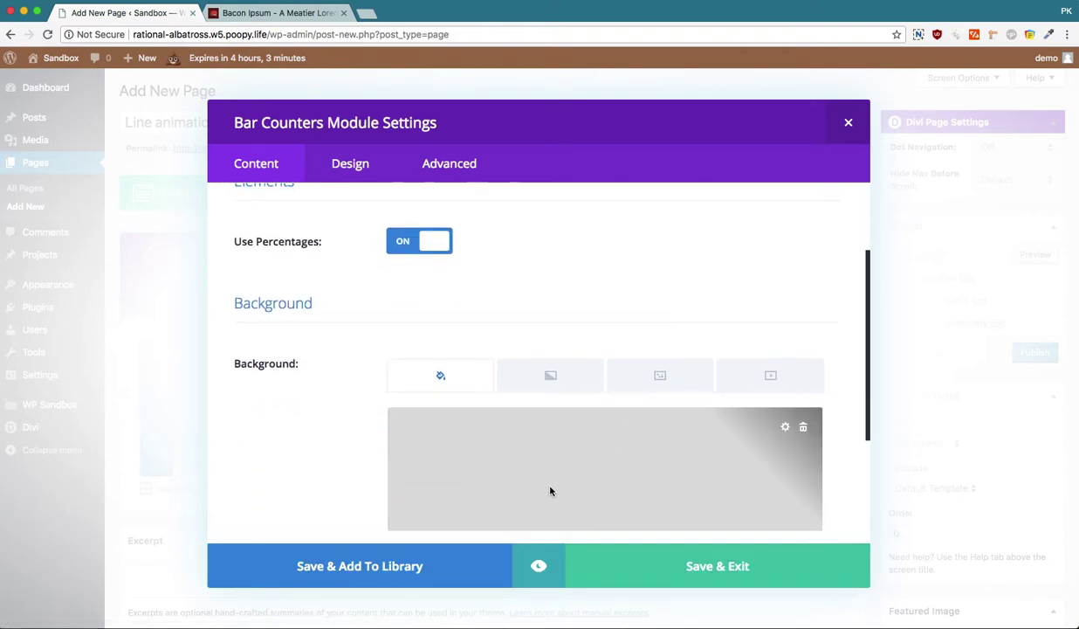
scroll(772, 492, "down", 2)
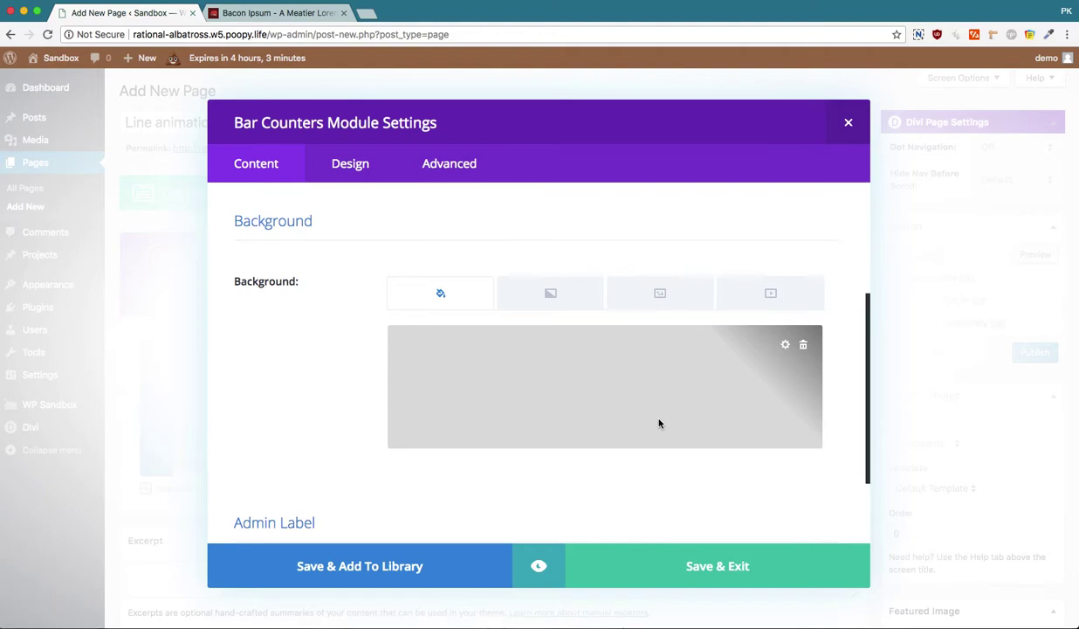
left_click(786, 346)
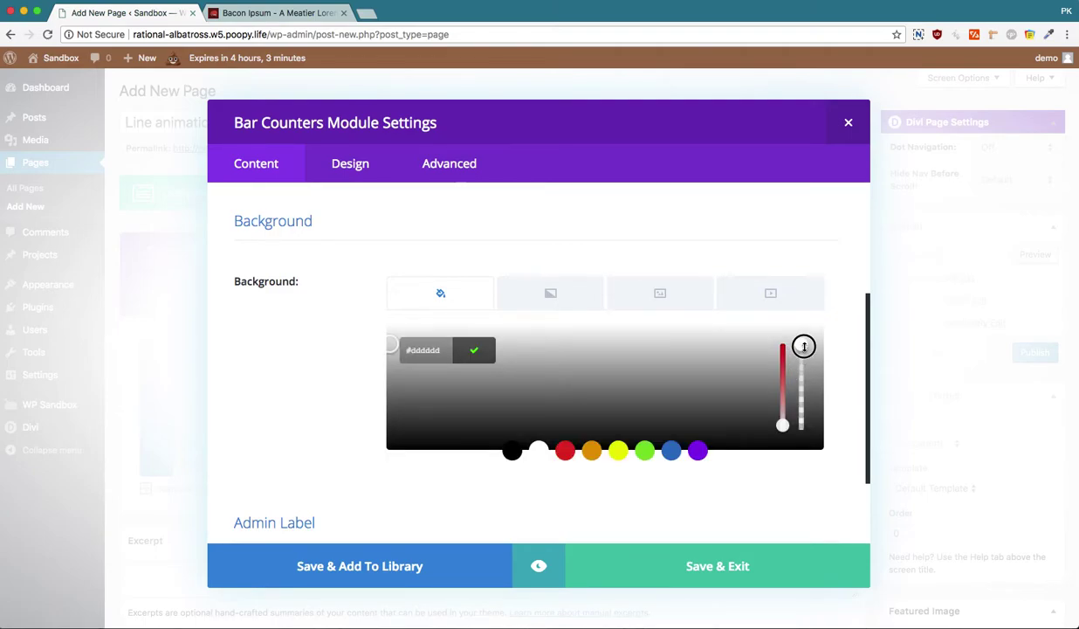
left_click(536, 453)
left_click_drag(801, 345, 804, 426)
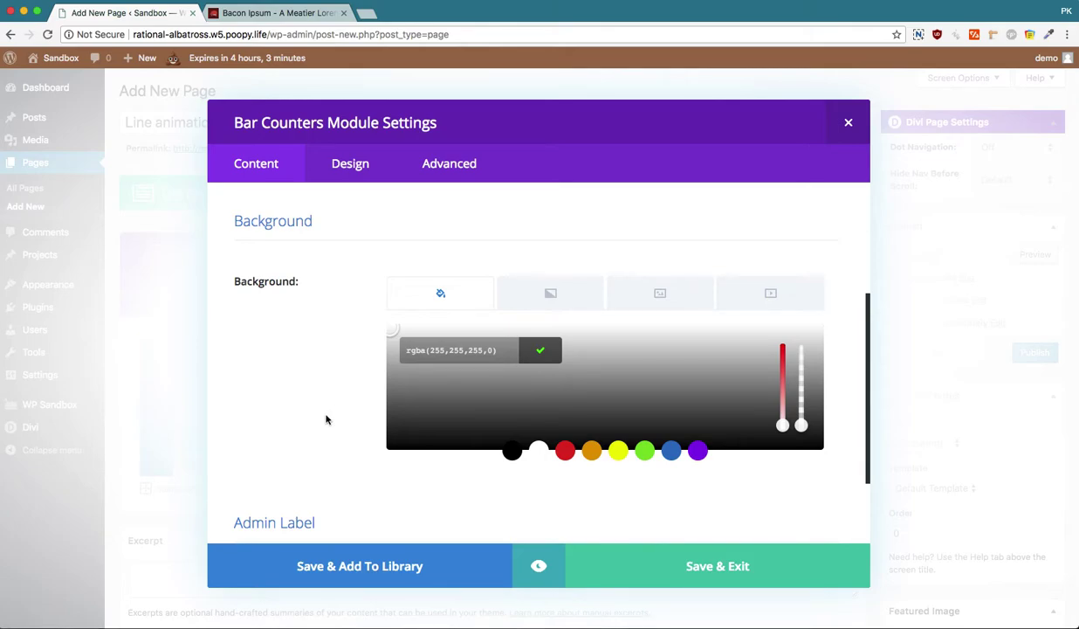
left_click(614, 563)
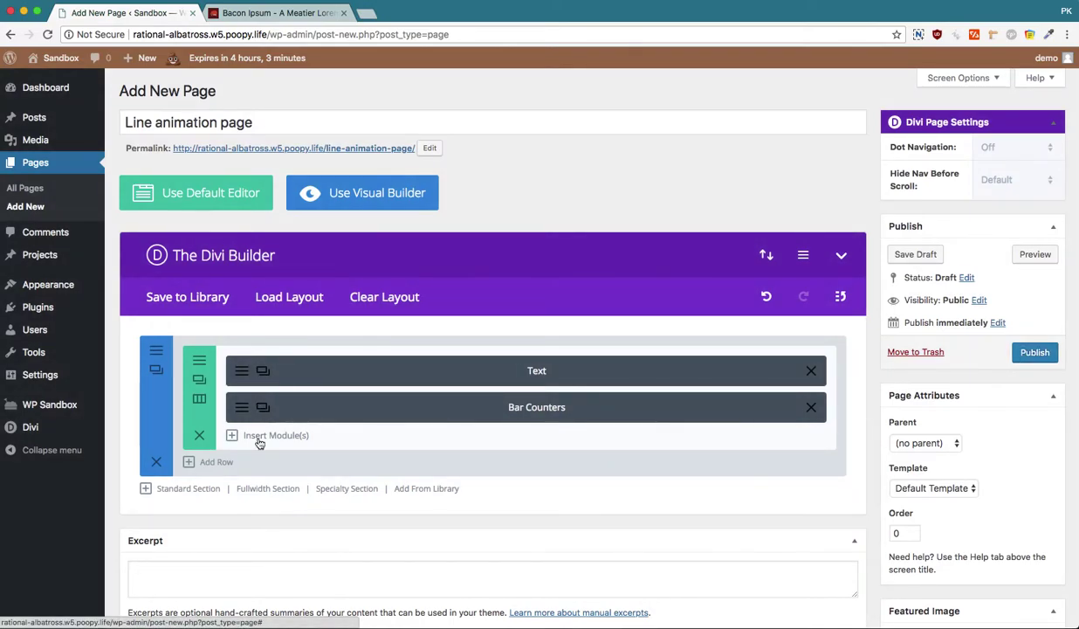
Add a Text module holding two paragraphs copied from the Bacon Ipsum generator
left_click(258, 435)
scroll(341, 514, "down", 5)
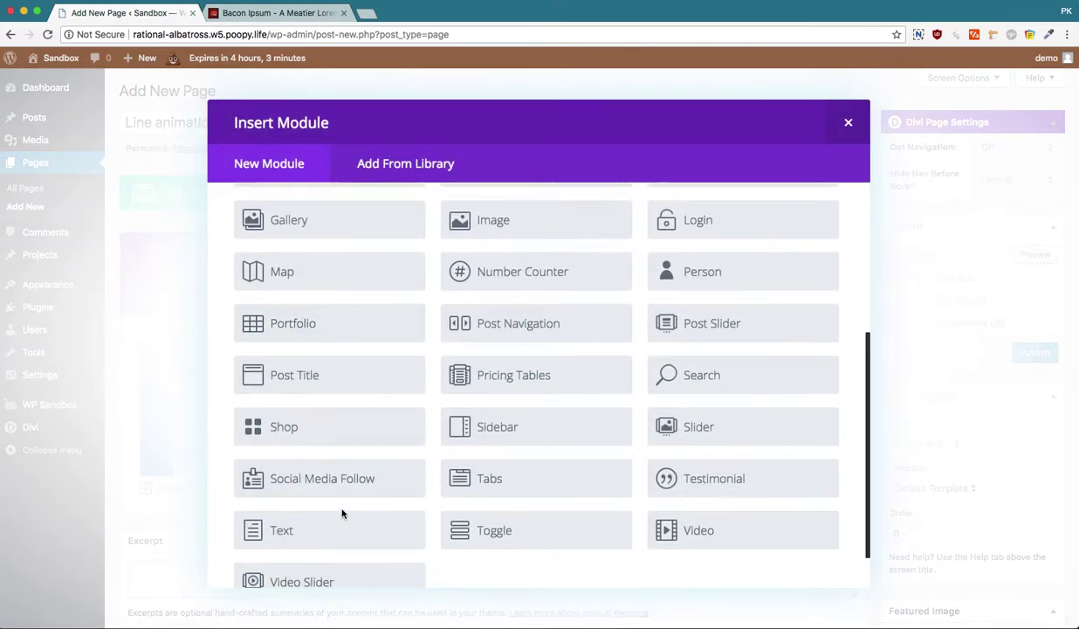
left_click(281, 14)
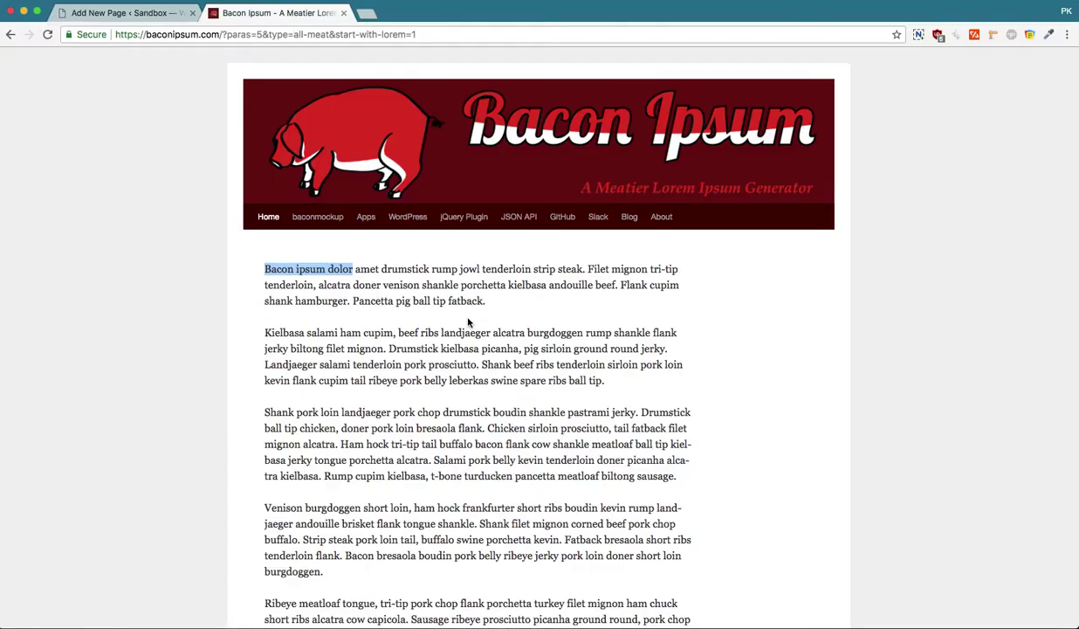
left_click_drag(267, 264, 677, 461)
key("super+c")
left_click(142, 12)
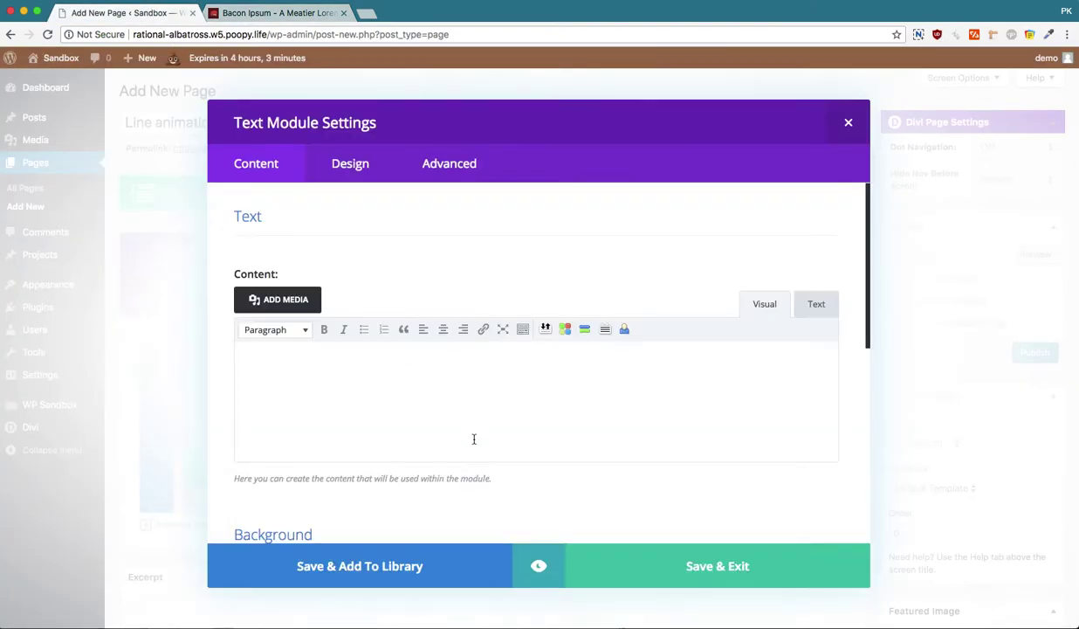
key("super+v")
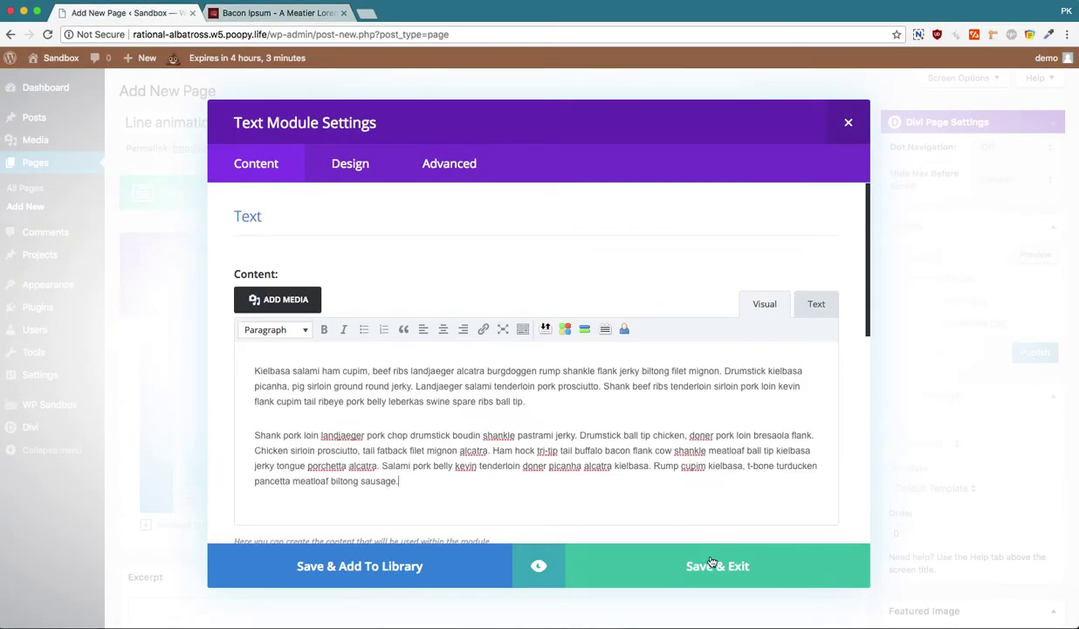
Centre the paragraph text and save the module
left_click(350, 164)
scroll(453, 410, "down", 6)
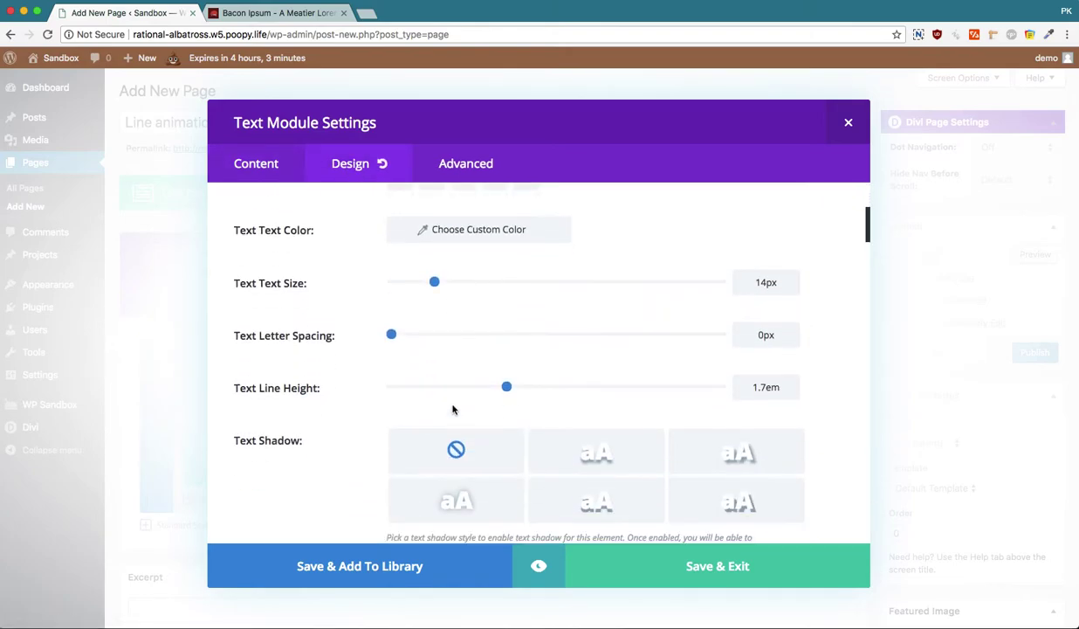
left_click(460, 402)
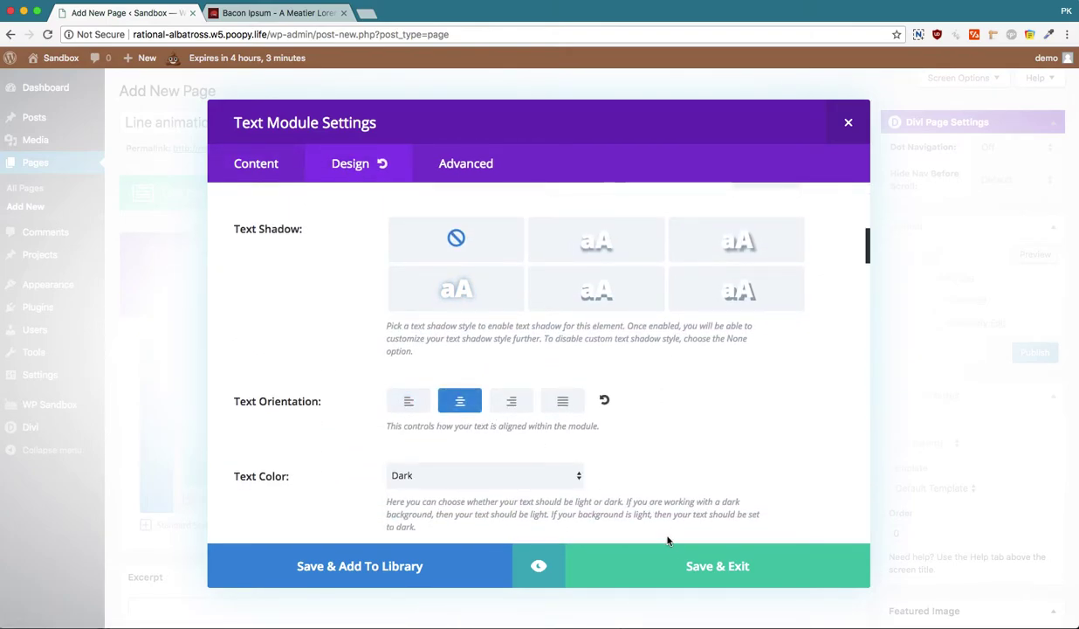
left_click(698, 561)
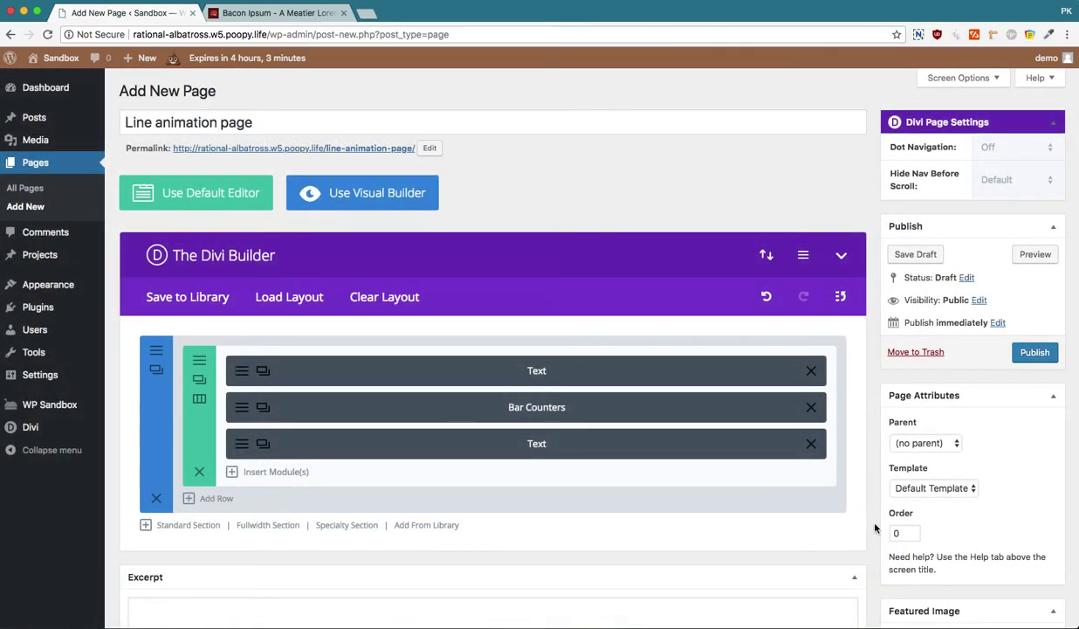
Publish the Line animation page and view it live via its permalink
left_click(1034, 354)
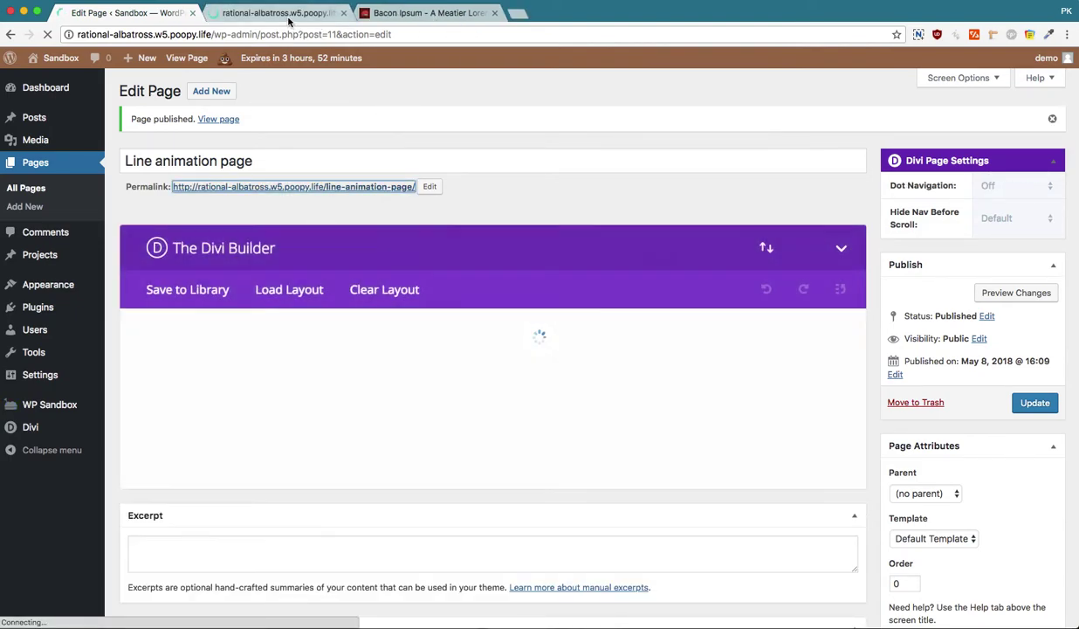
left_click(288, 18)
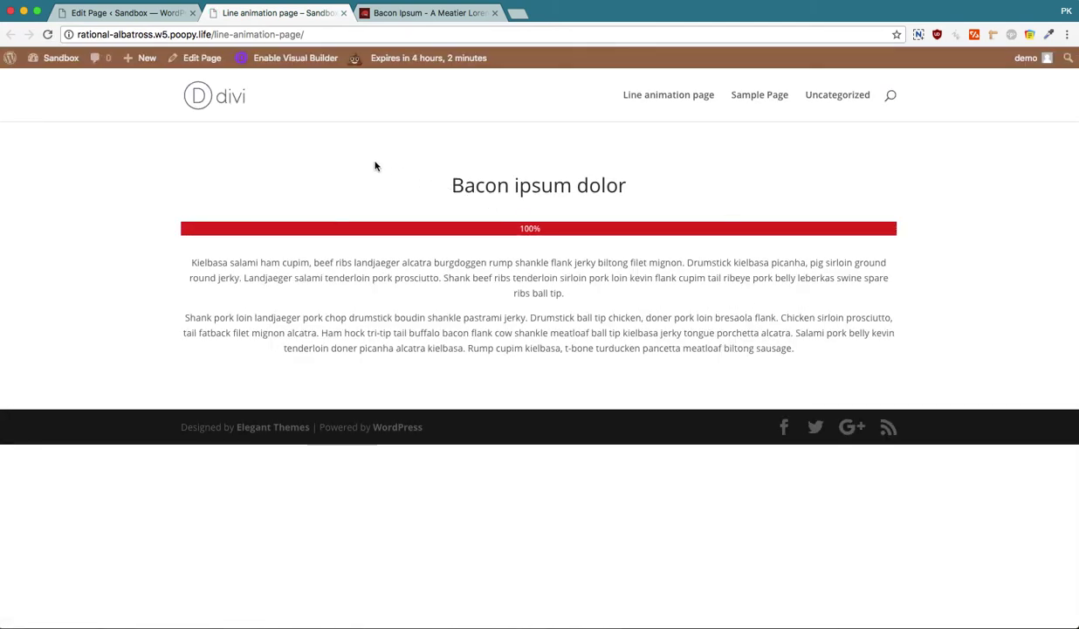
Copy the 16-line cool-divider CSS from Sublime Text's untitled file and return to Chrome
left_click(899, 625)
left_click(673, 133)
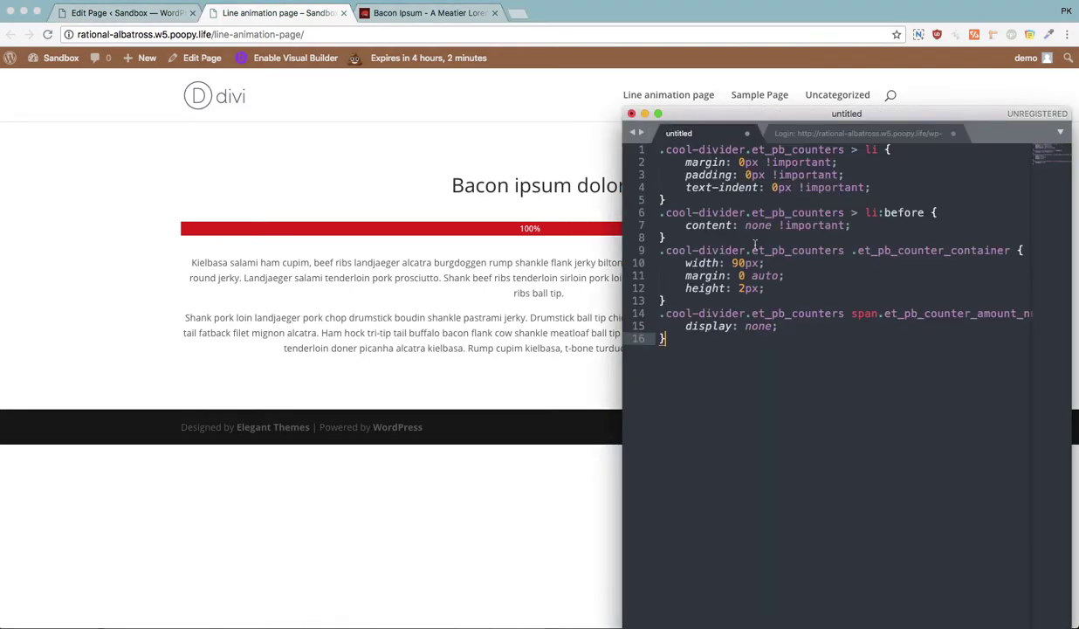
left_click_drag(714, 358, 617, 140)
key("super+c")
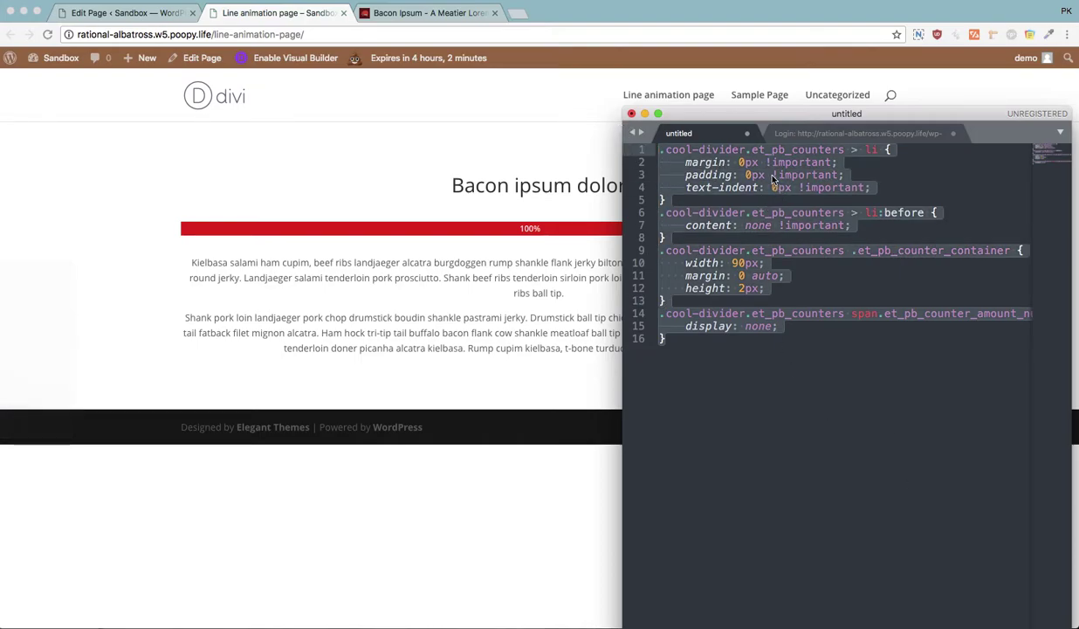
left_click(204, 154)
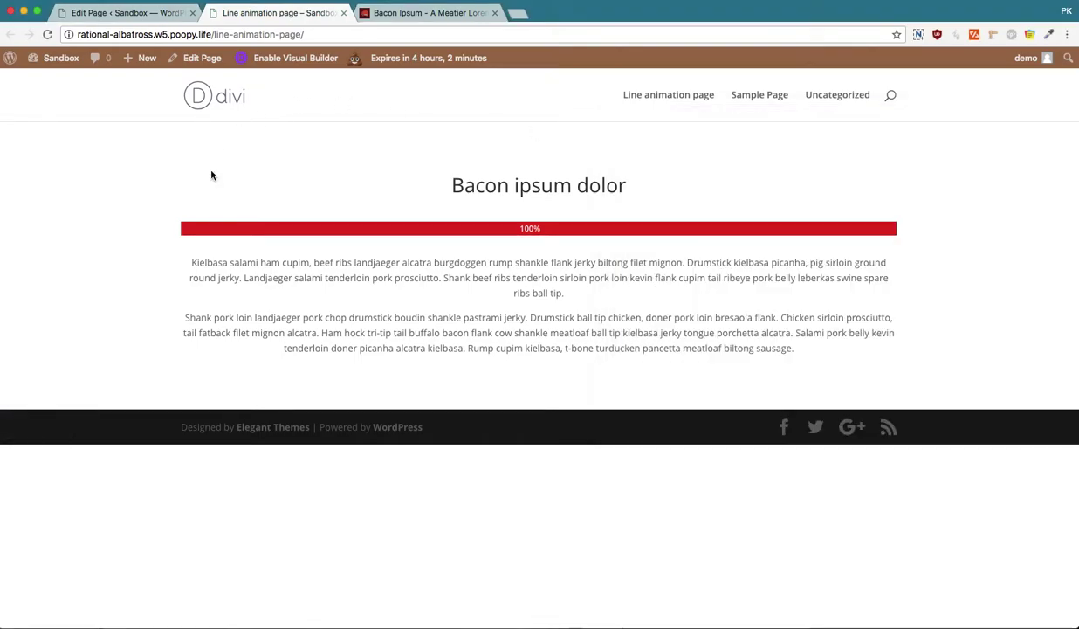
Go to the page's edit view, opening and closing the builder settings unchanged
left_click(125, 17)
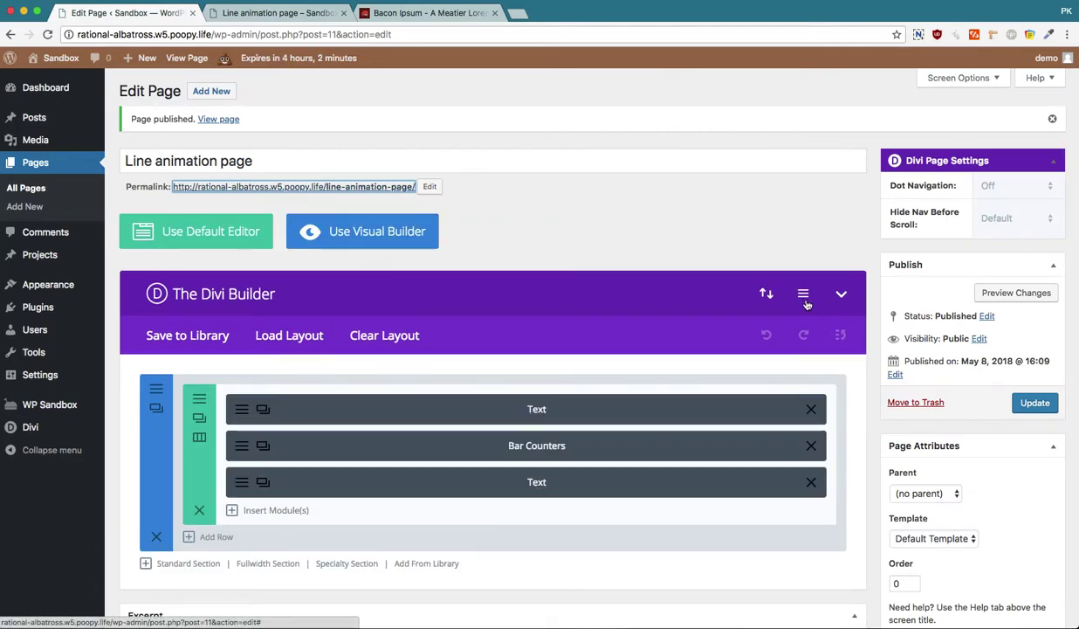
left_click(803, 294)
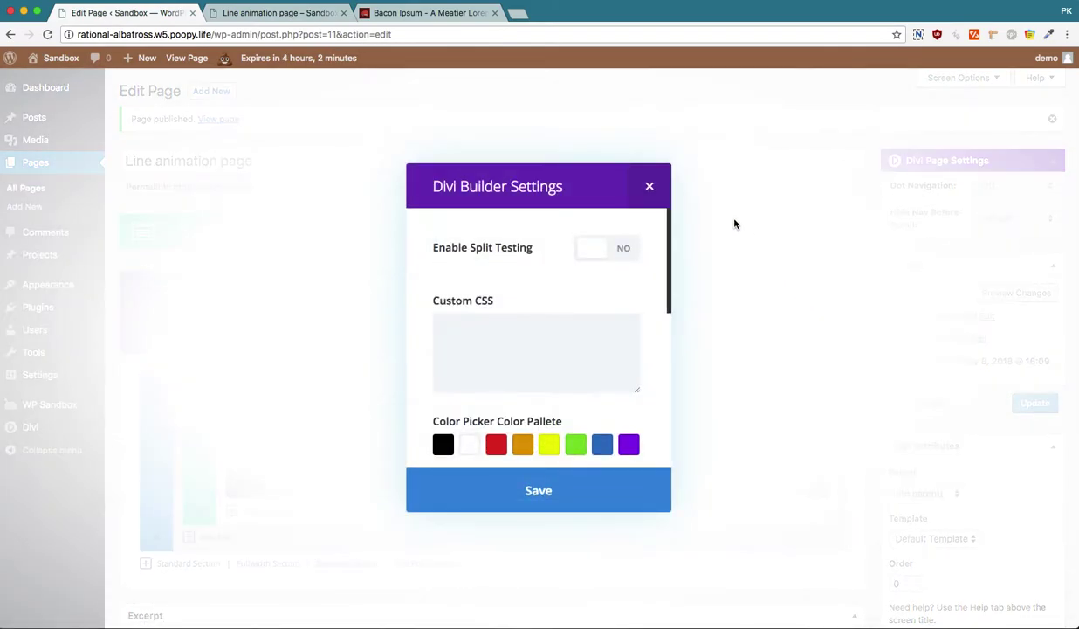
left_click(650, 188)
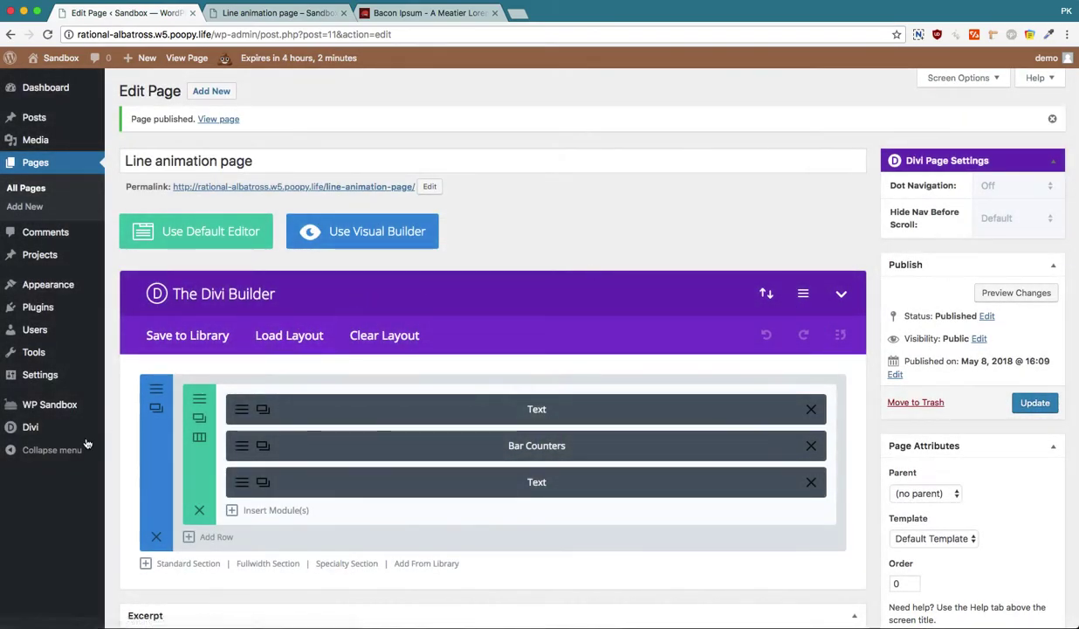
Paste the cool-divider CSS into Divi Theme Options Custom CSS and save it
mouse_move(71, 430)
left_click(131, 427, "super")
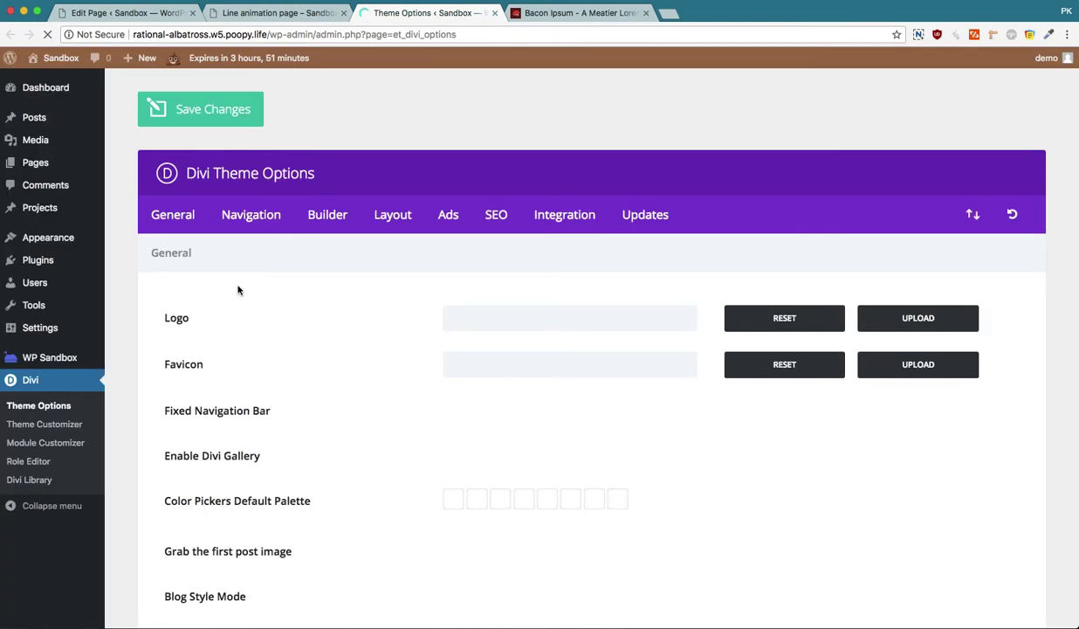
scroll(260, 332, "down", 3)
scroll(261, 333, "down", 20)
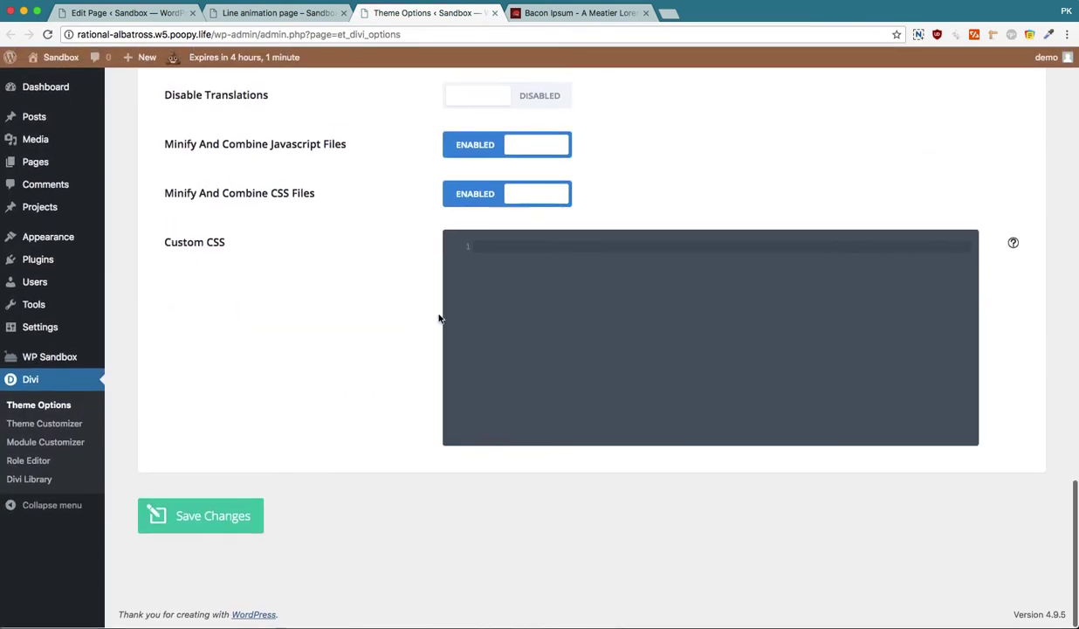
left_click(552, 308)
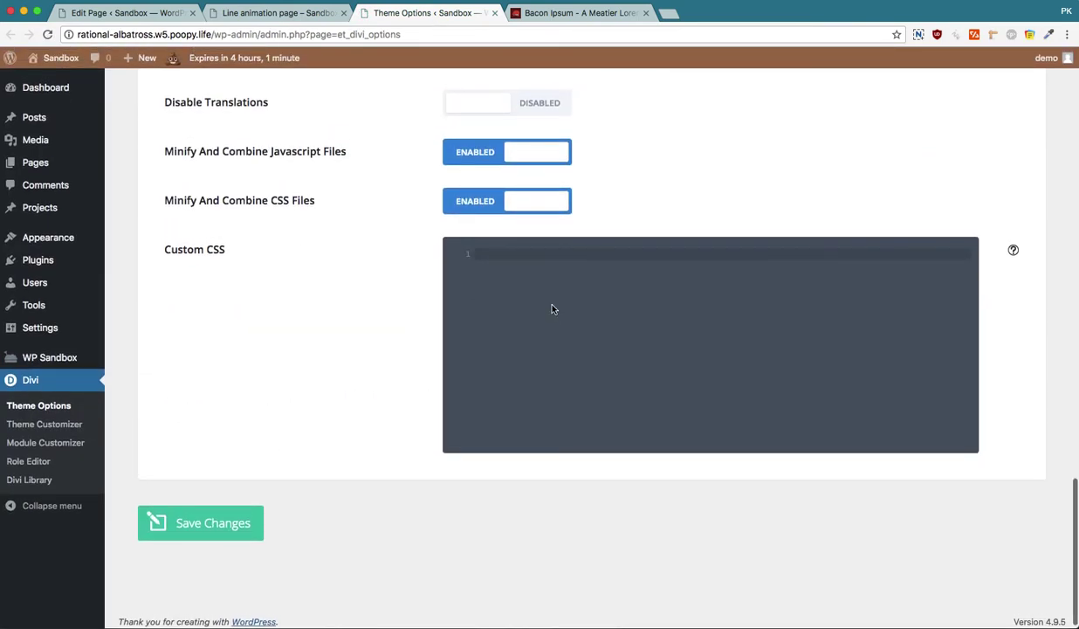
key("super+v")
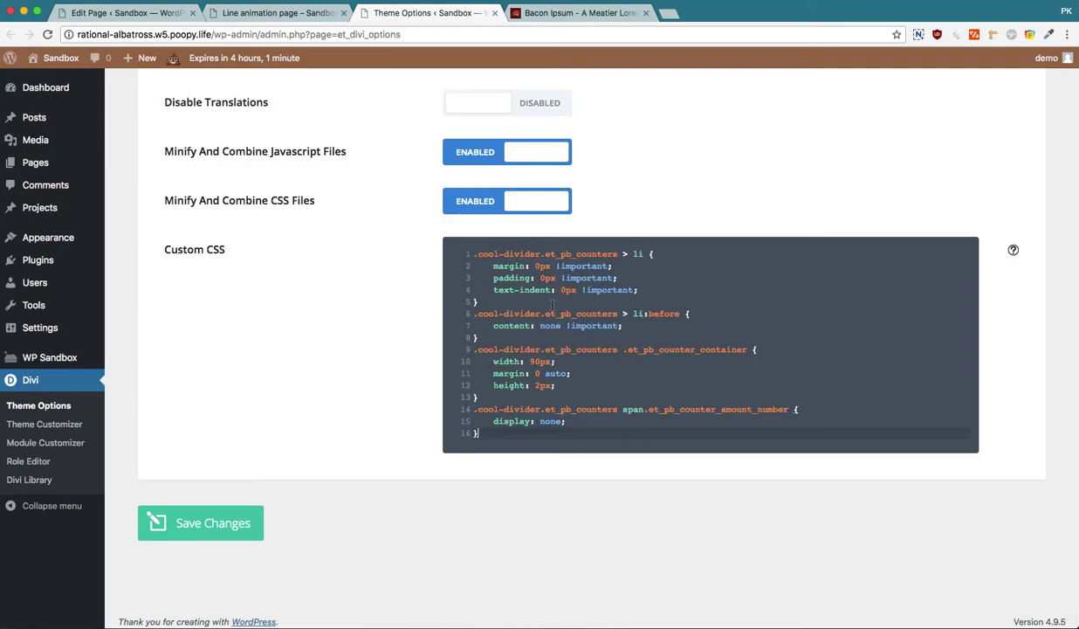
left_click(207, 523)
left_click(152, 15)
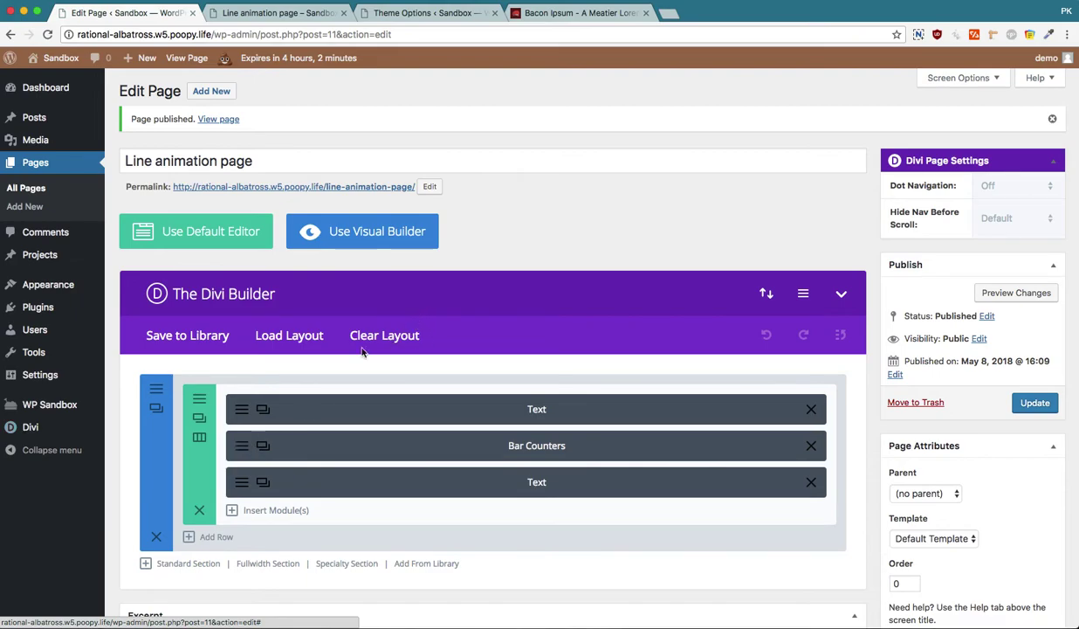
Give the Bar Counters module CSS class 'cool-divider', save it, and update the page
left_click(263, 445)
left_click(437, 166)
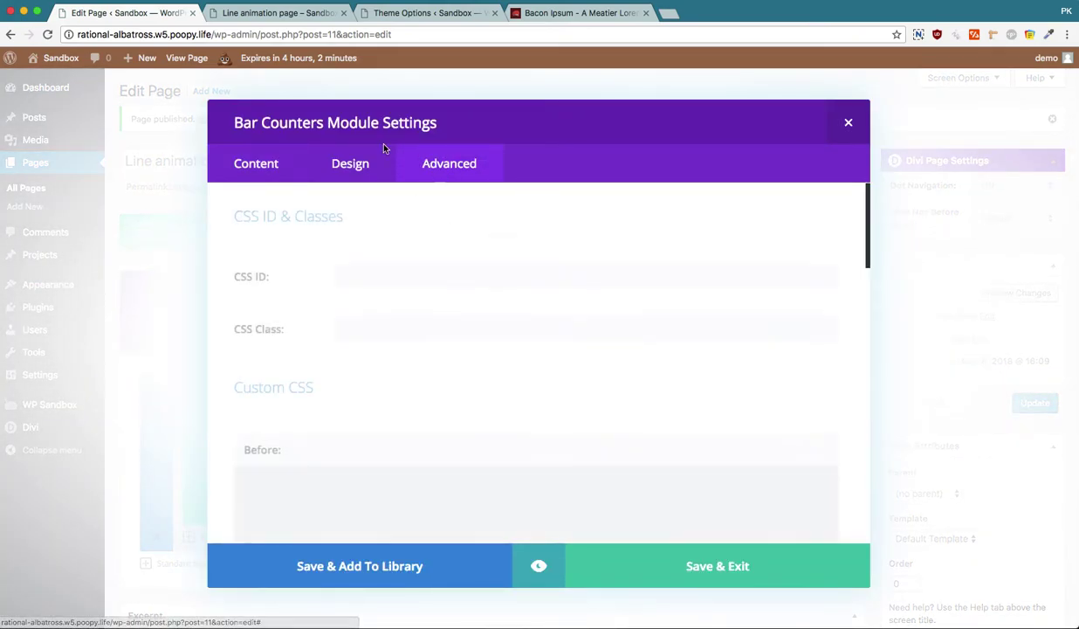
key("super+Tab")
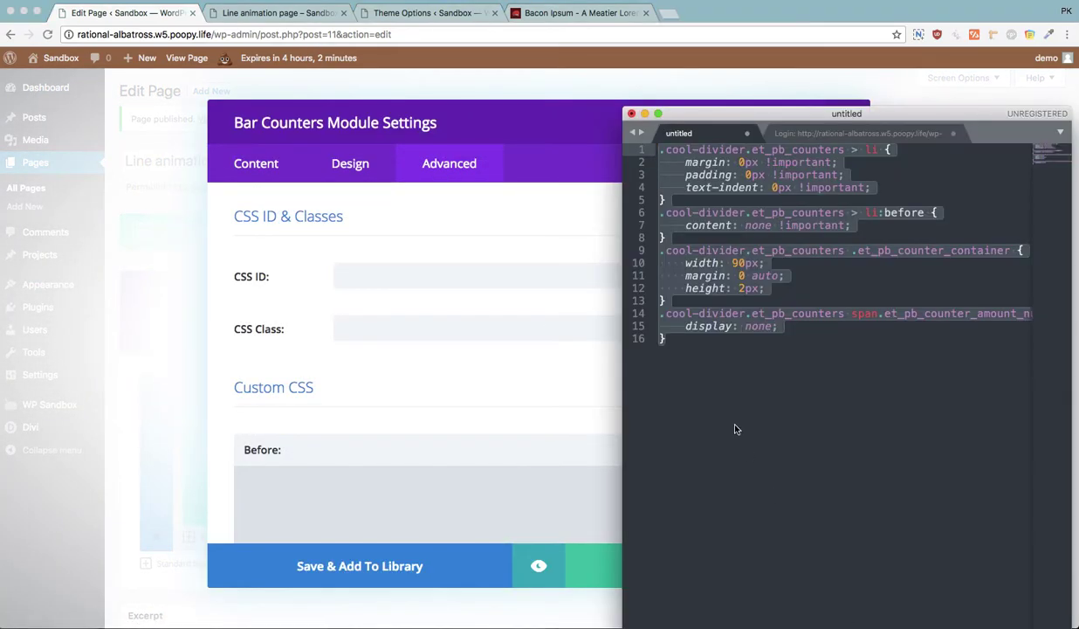
key("Right")
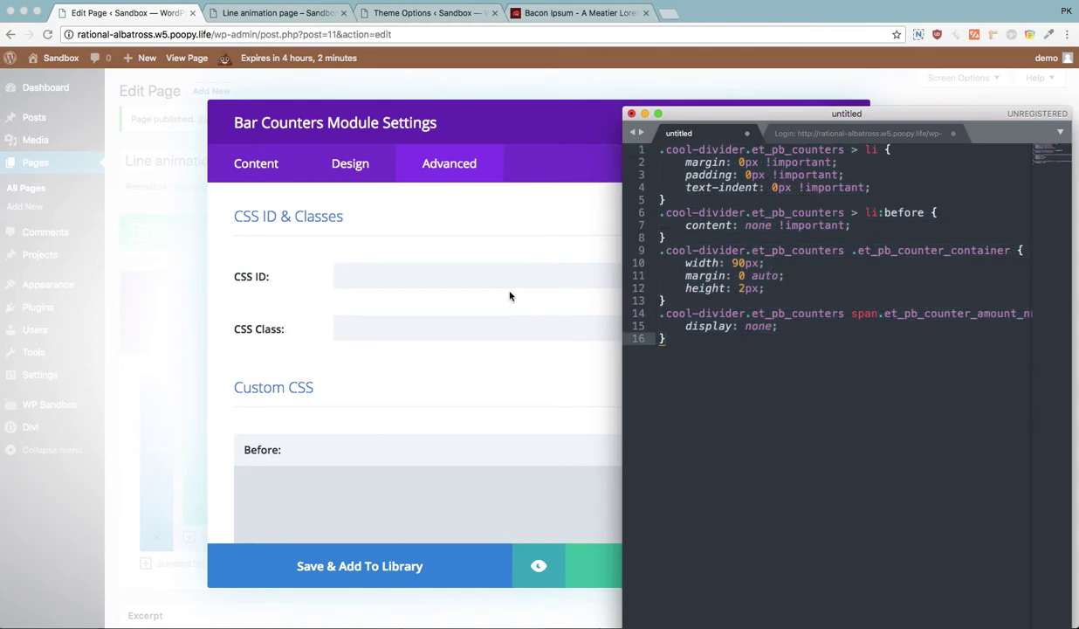
left_click(482, 333)
type("cool-divider")
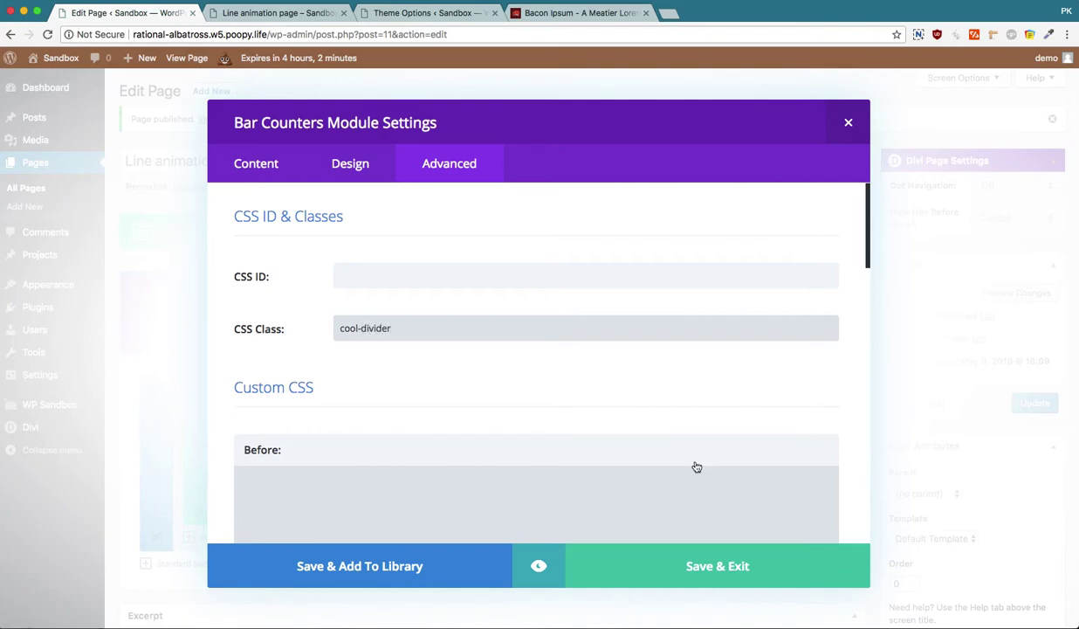
left_click(765, 566)
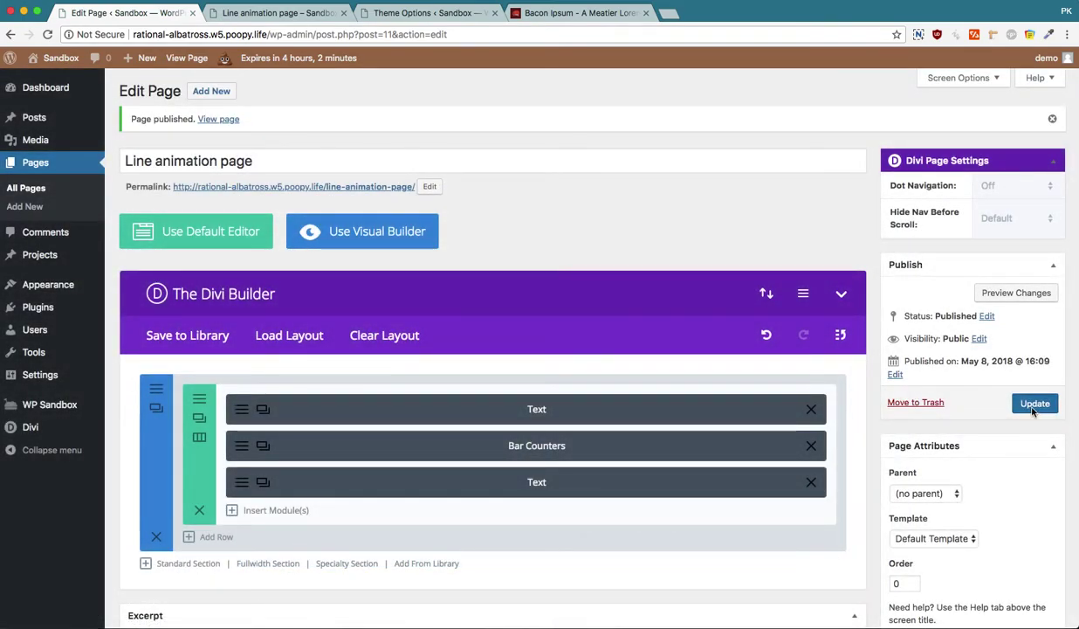
left_click(1034, 404)
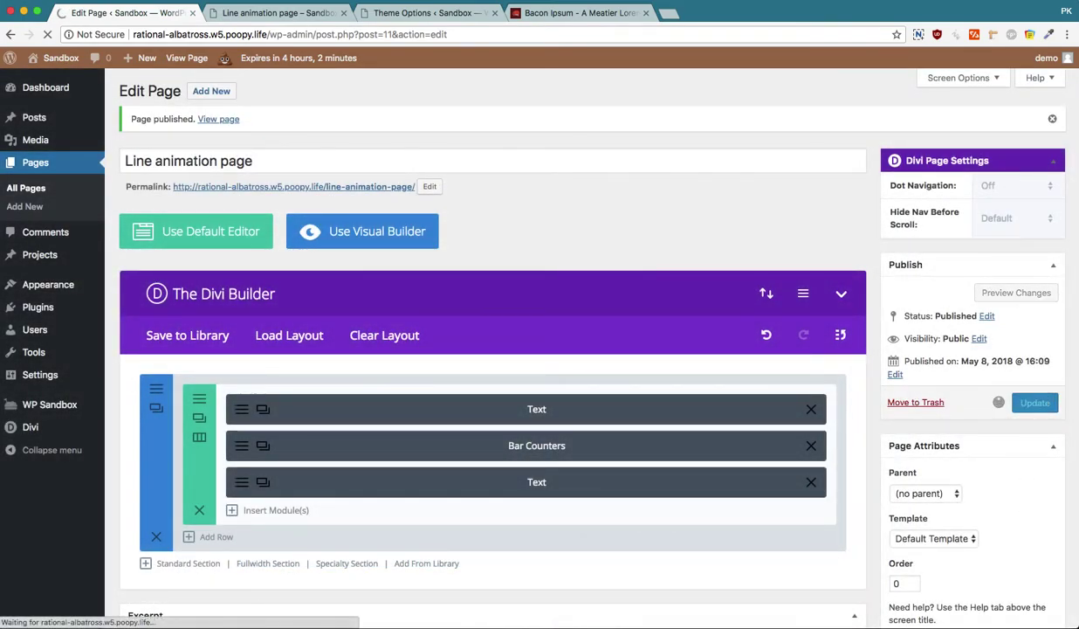
Highlight the divider's 90px width, 2px height, and margin, padding and text-indent declarations in the cool-divider CSS
key("super+Tab")
left_click_drag(733, 263, 765, 262)
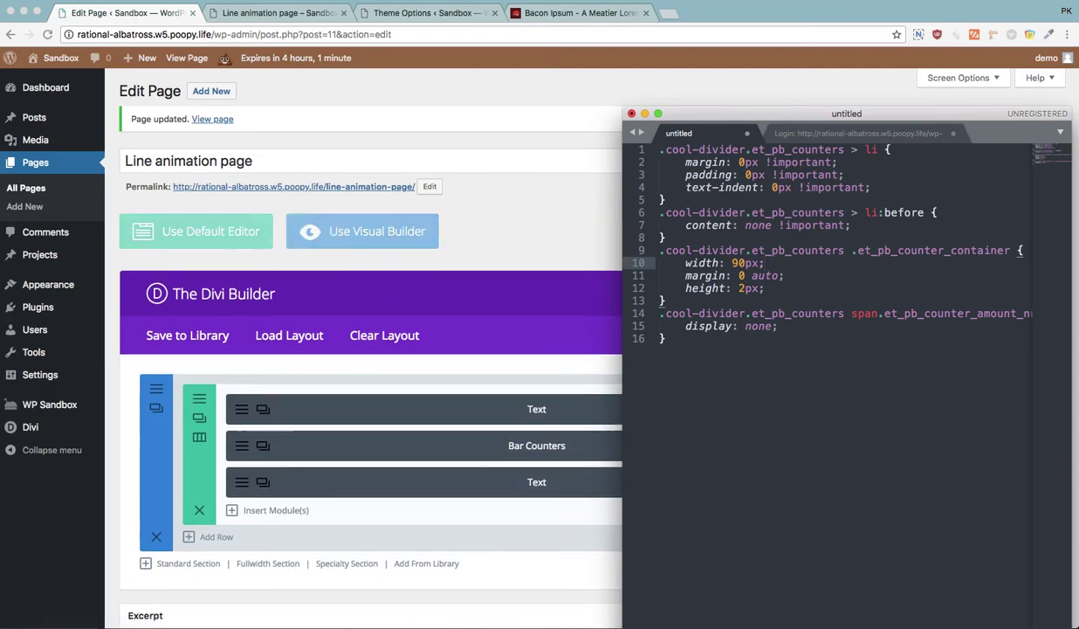
left_click(742, 288)
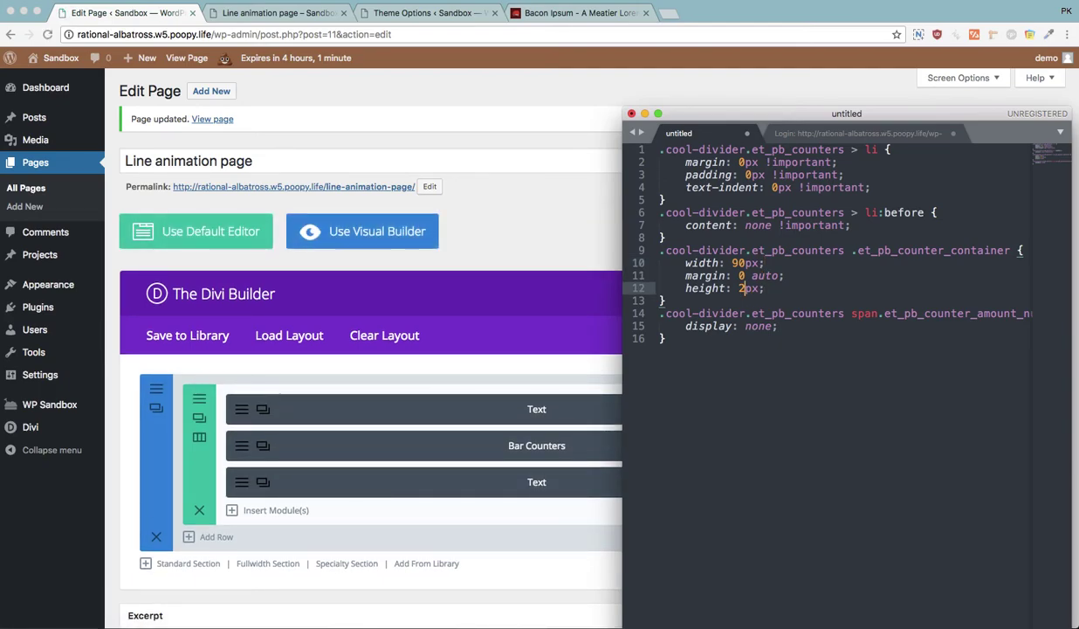
left_click(765, 288)
left_click_drag(871, 188, 661, 165)
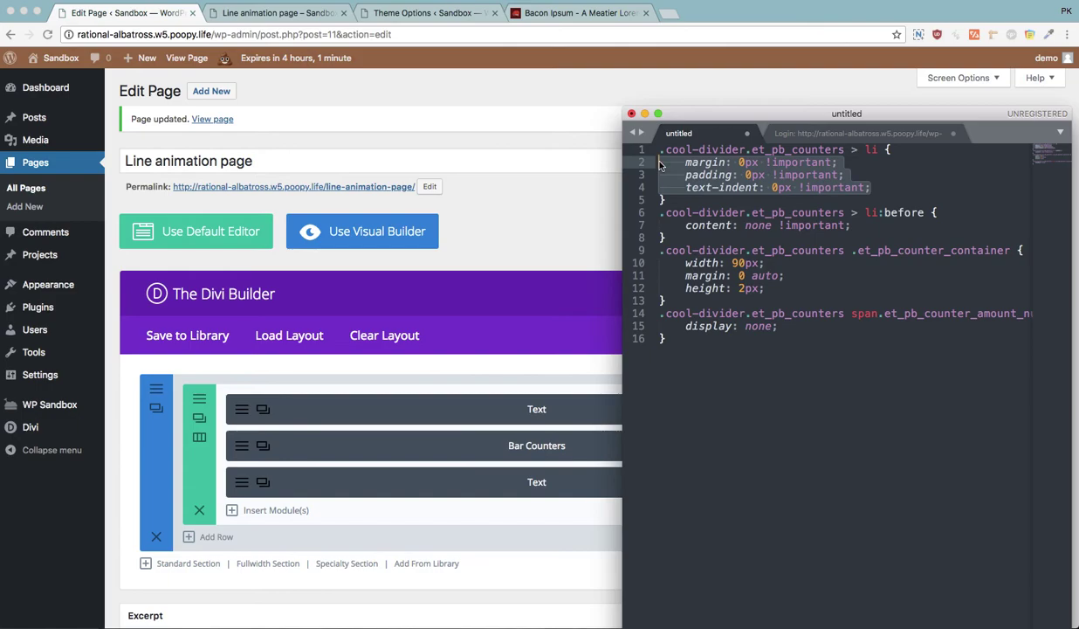
key("Right")
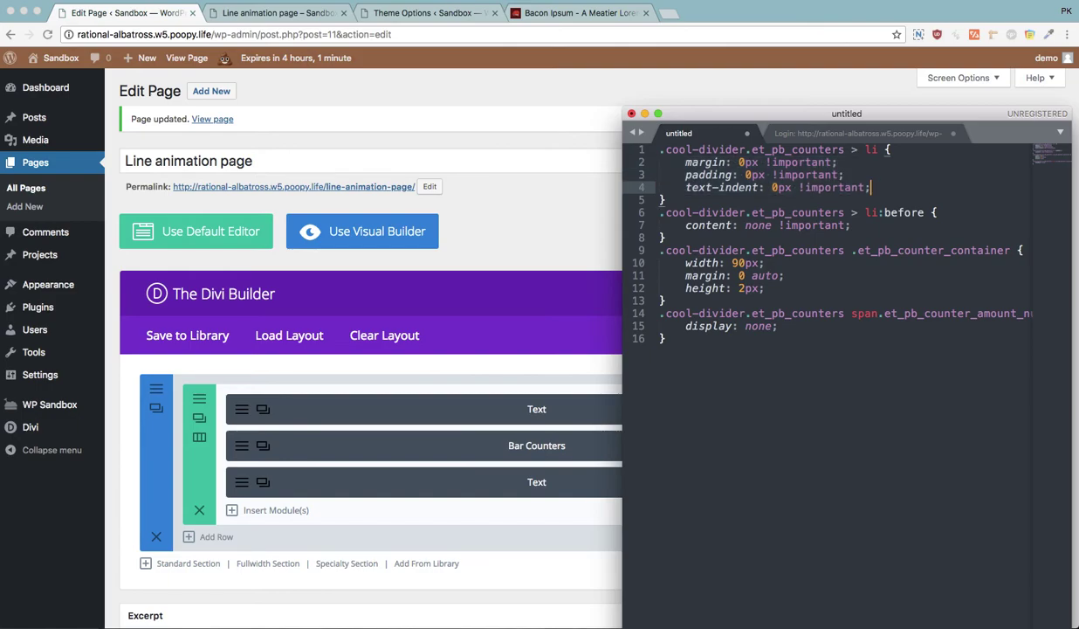
Reload the live Line animation page to show the divider, then review the full cool-divider CSS
left_click(284, 14)
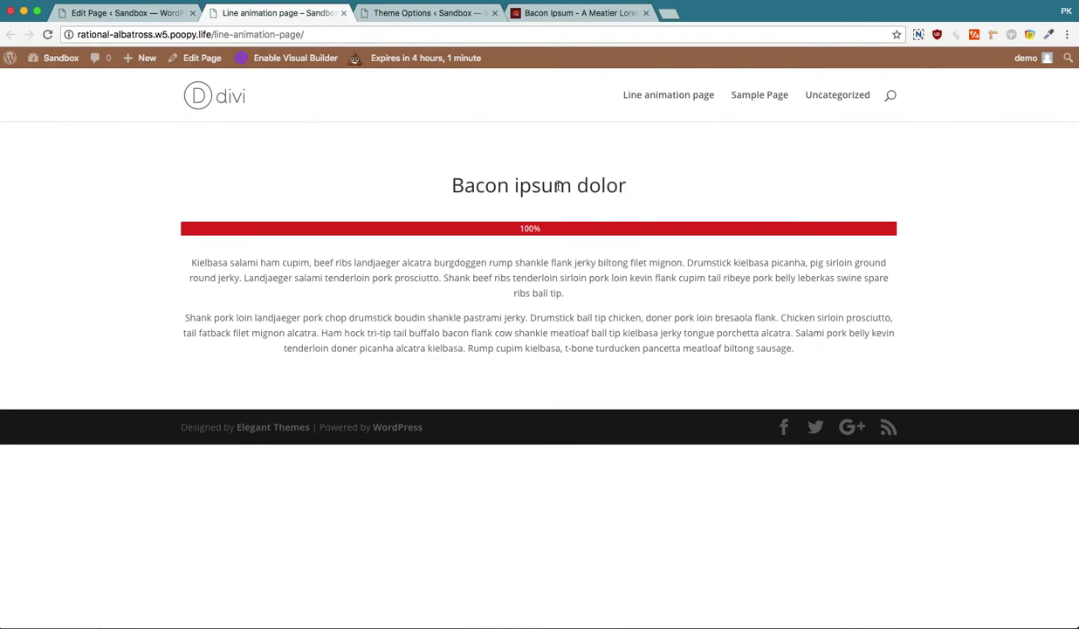
key("super+r")
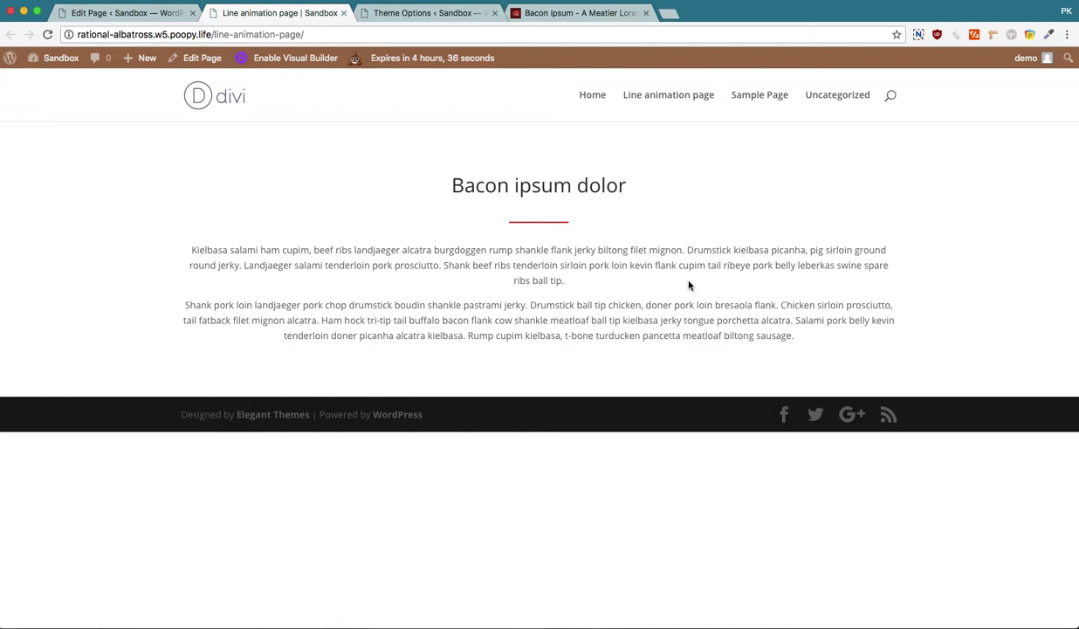
key("super+Tab")
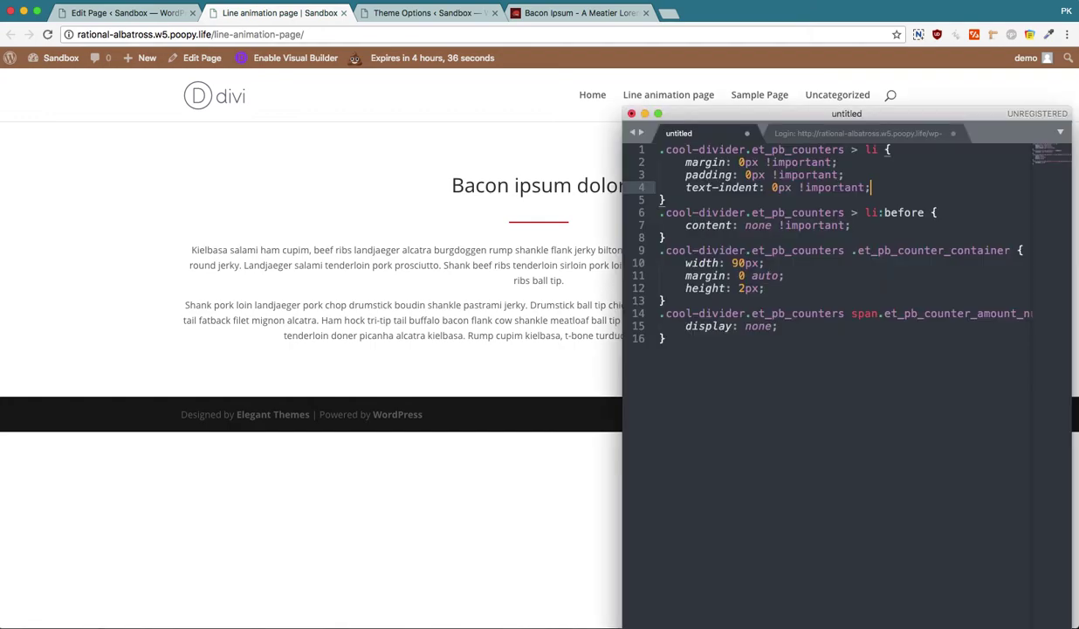
key("super+a")
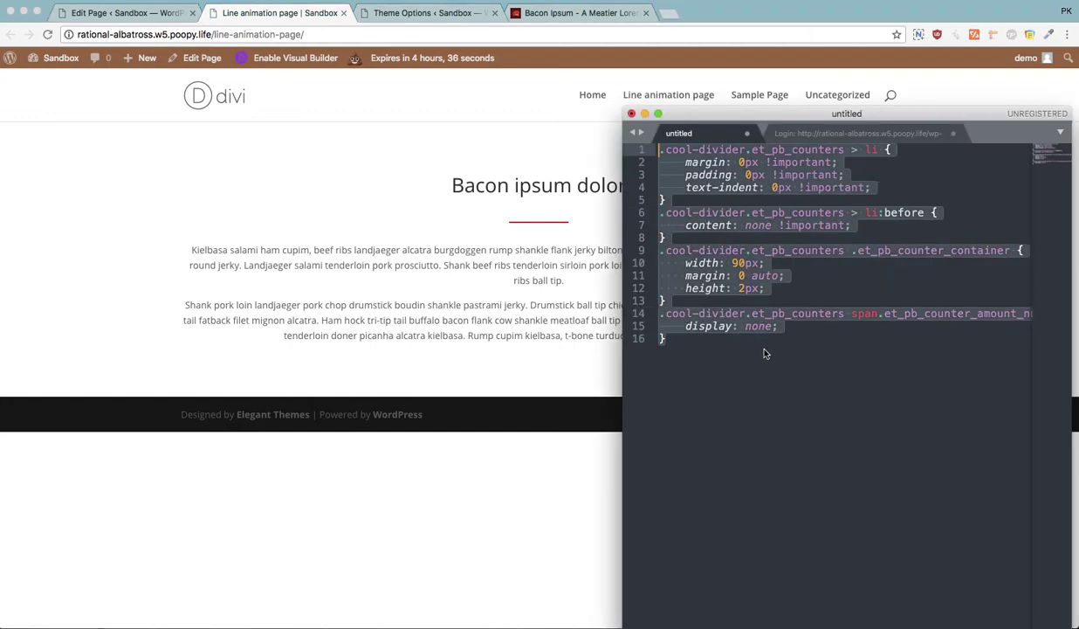
key("Right")
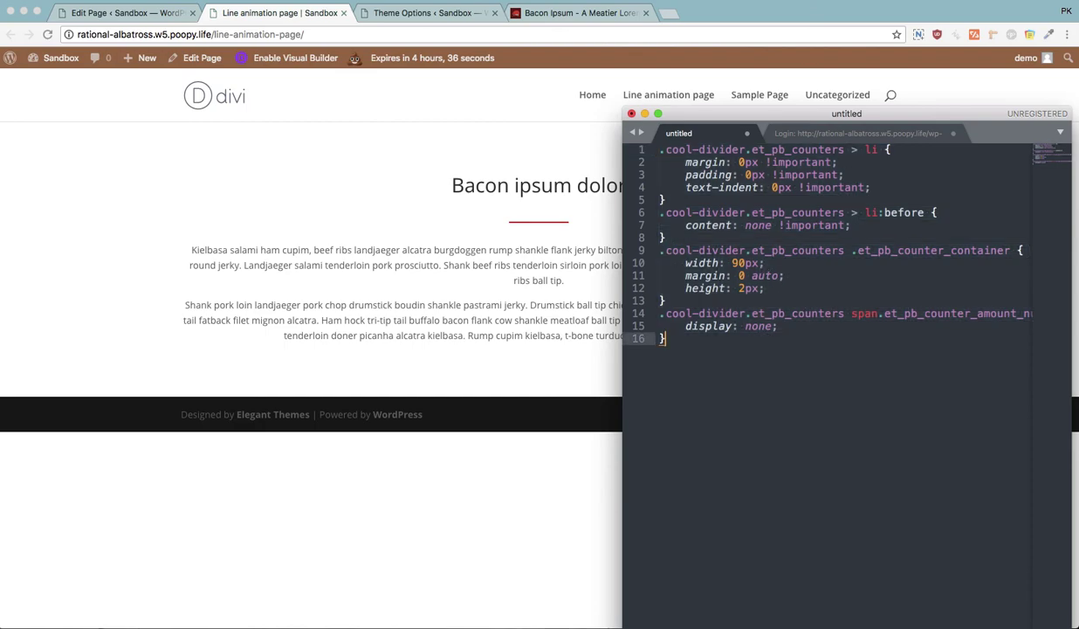
Return to the Line animation page's Divi Builder editor
key("super+Tab")
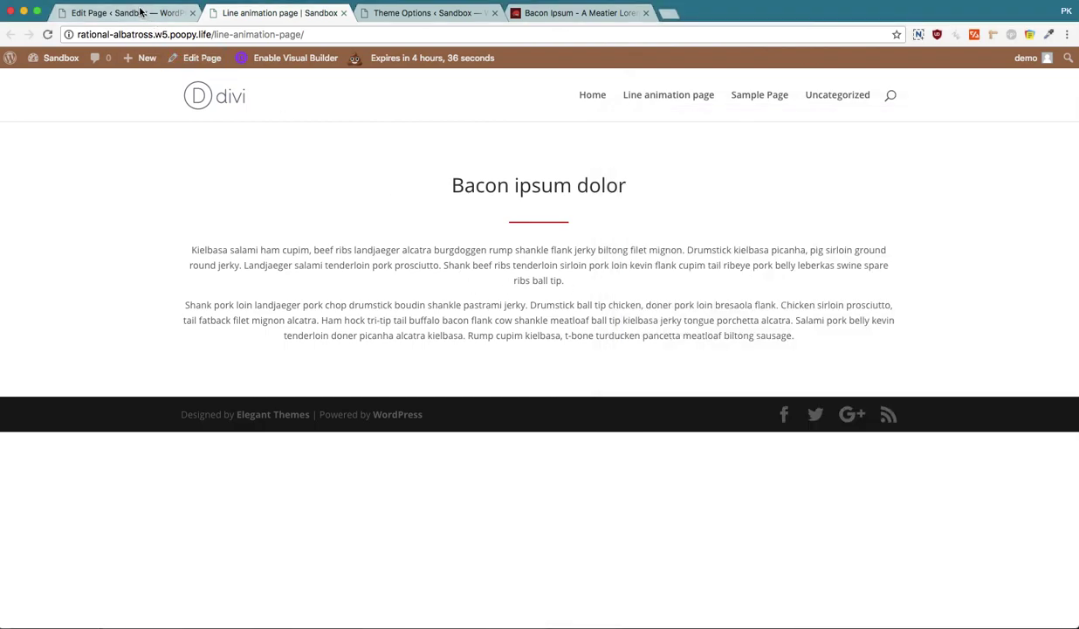
left_click(126, 12)
left_click(234, 446)
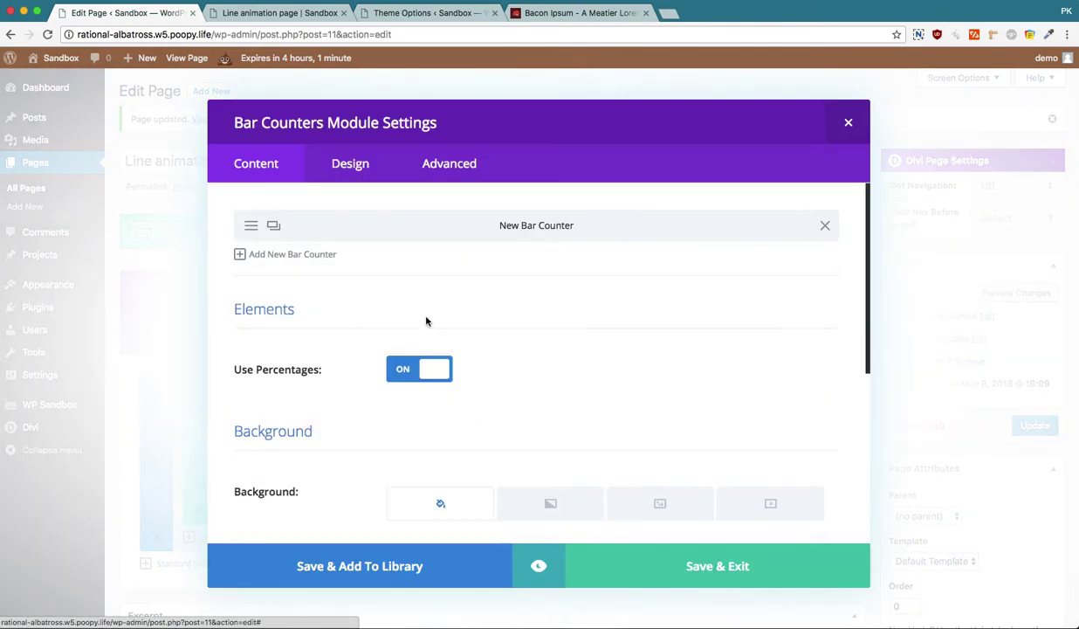
Open the Bar Counters module settings and look over its content options
left_click(448, 164)
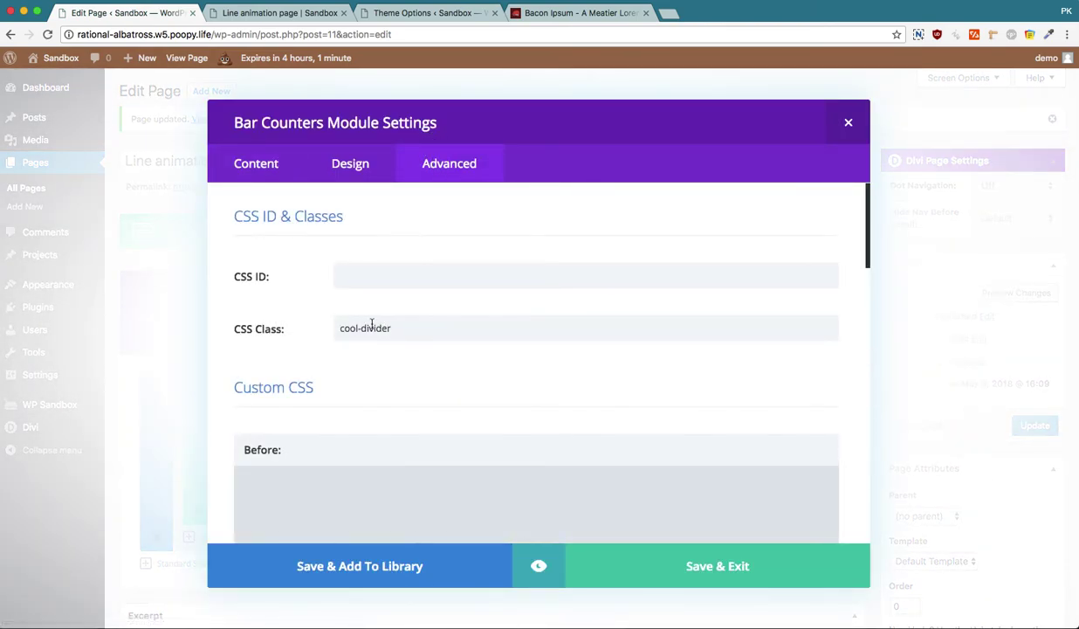
left_click(282, 164)
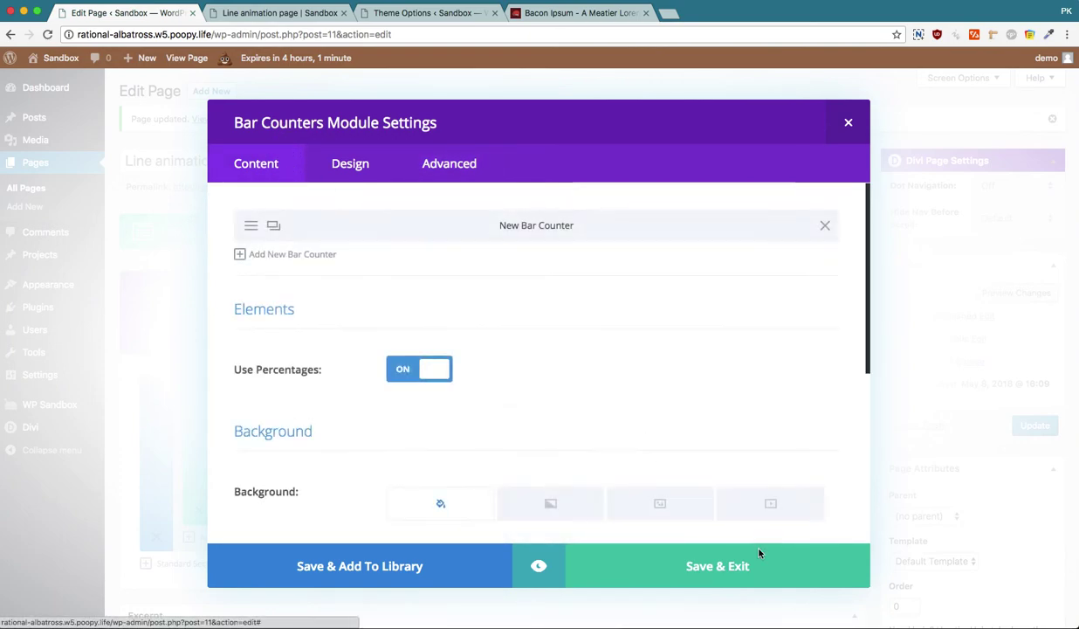
key("super+Tab")
left_click(763, 338)
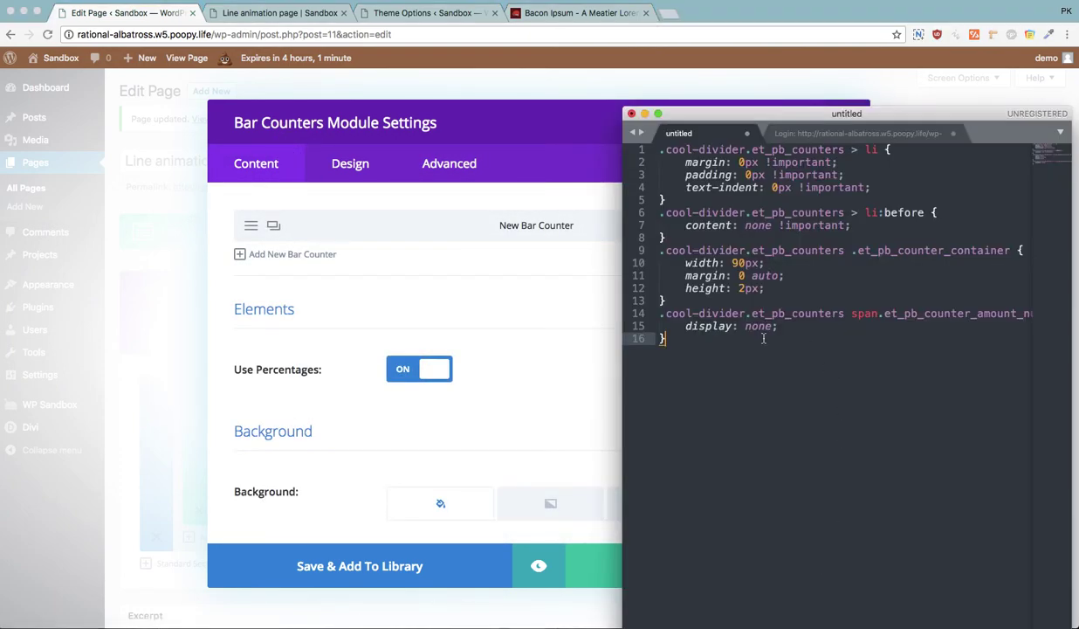
left_click(451, 199)
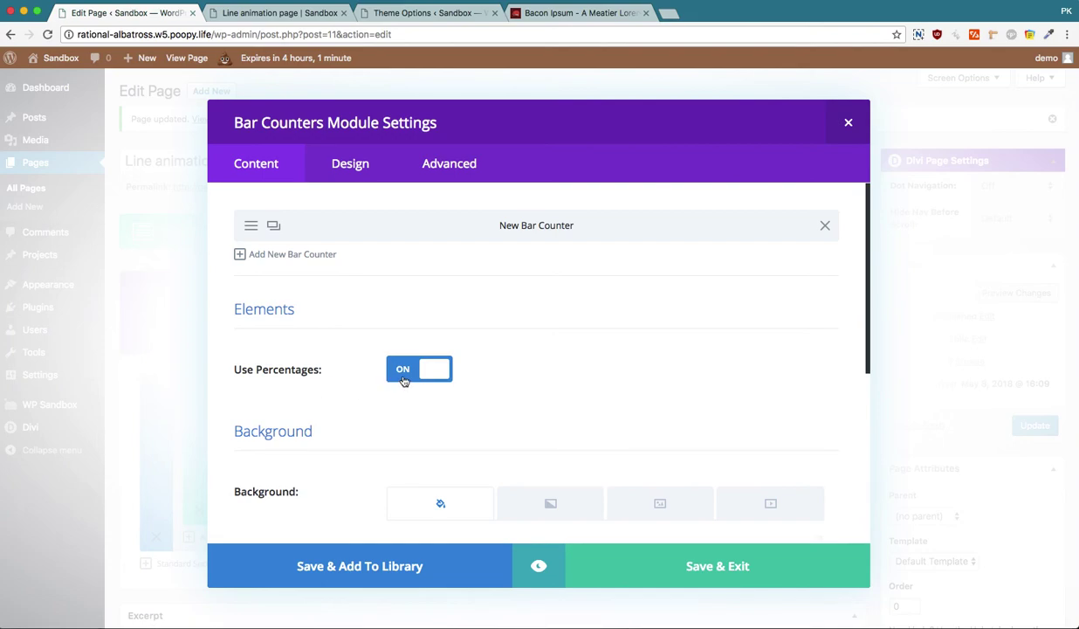
scroll(334, 364, "down", 5)
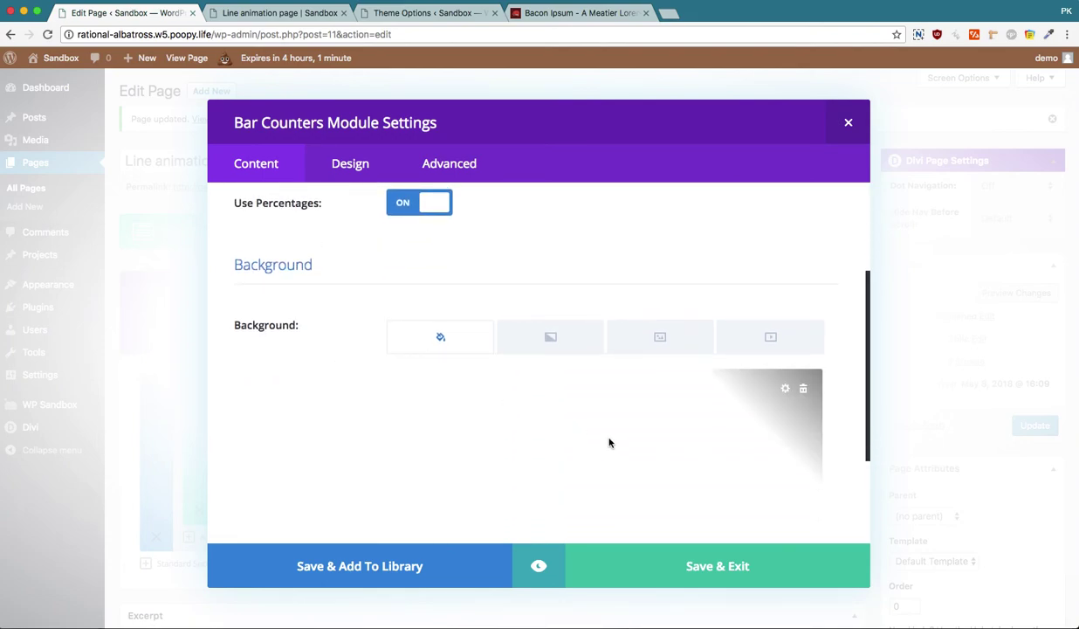
scroll(375, 392, "up", 3)
scroll(607, 494, "down", 2)
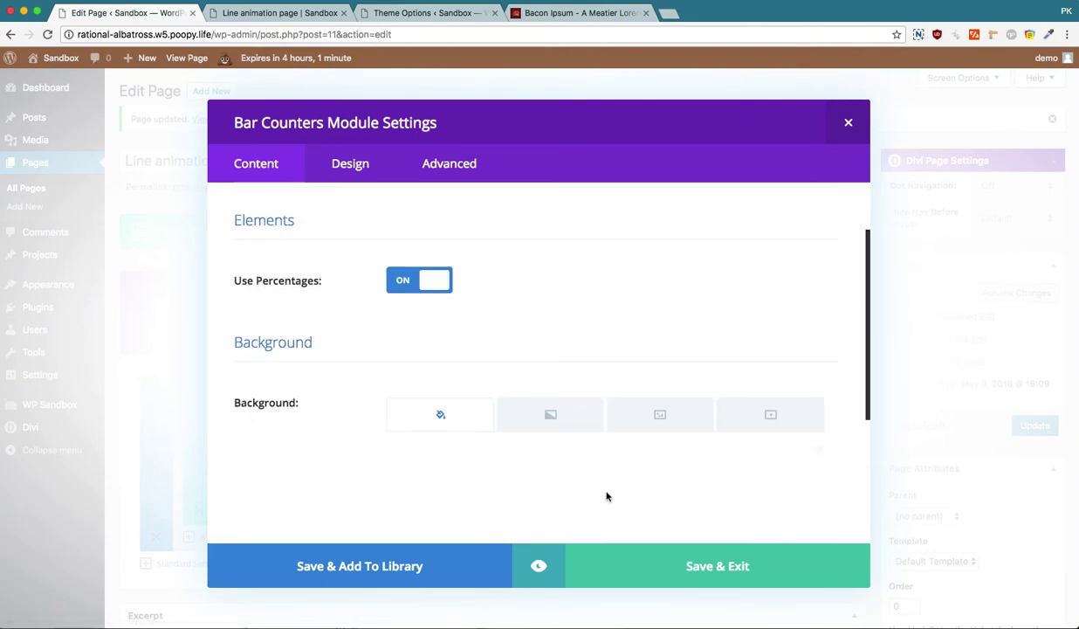
scroll(441, 412, "up", 2)
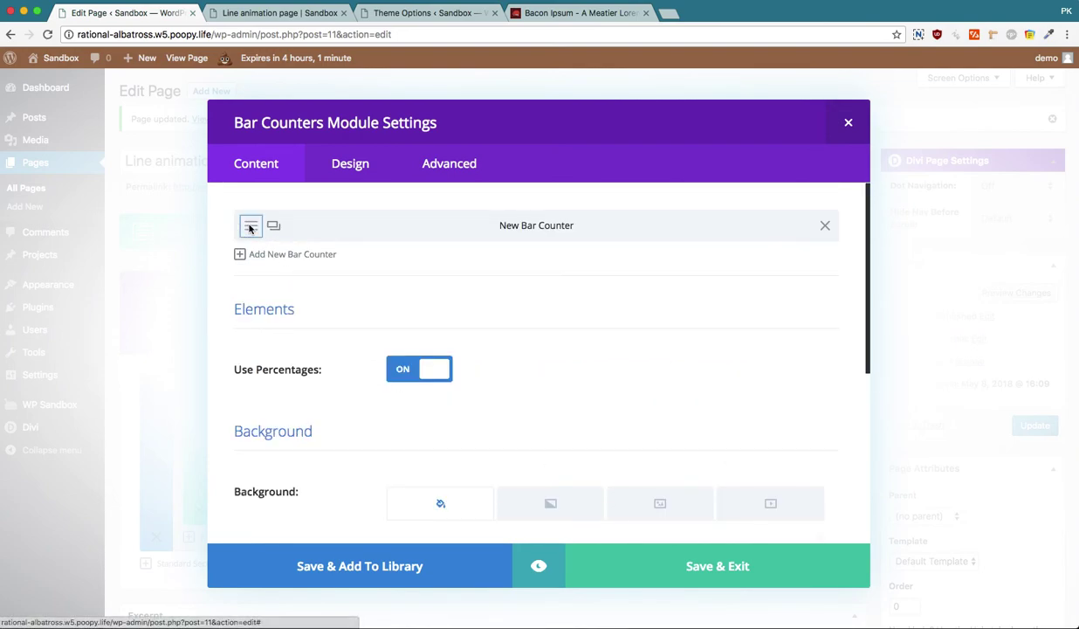
Check the bar counter item's Design Bar Background Color, then show the live page beside the CSS
left_click(290, 225)
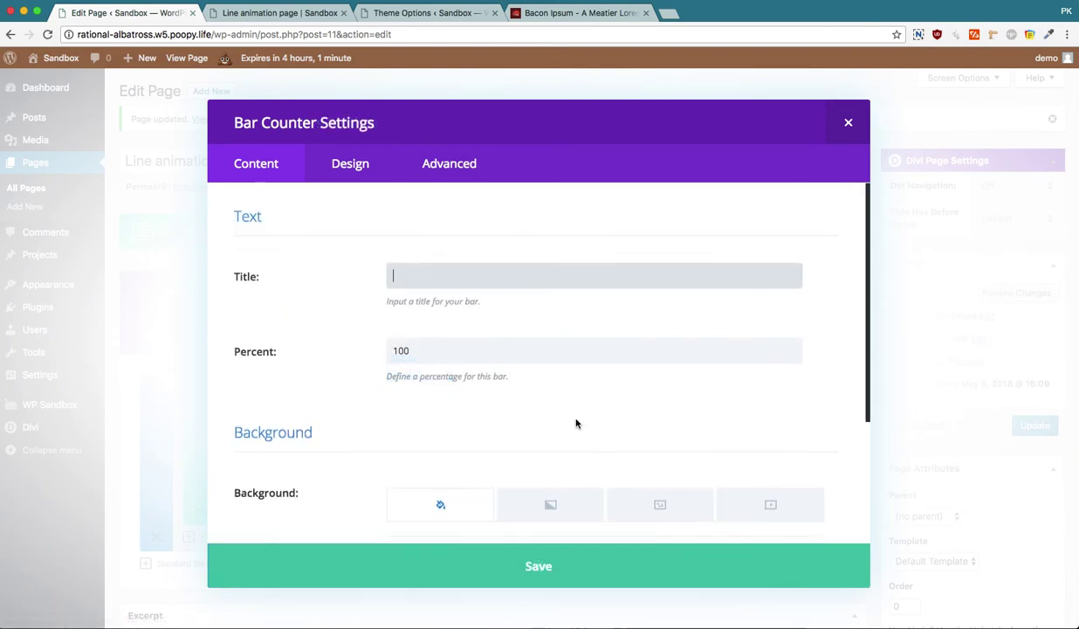
left_click(354, 162)
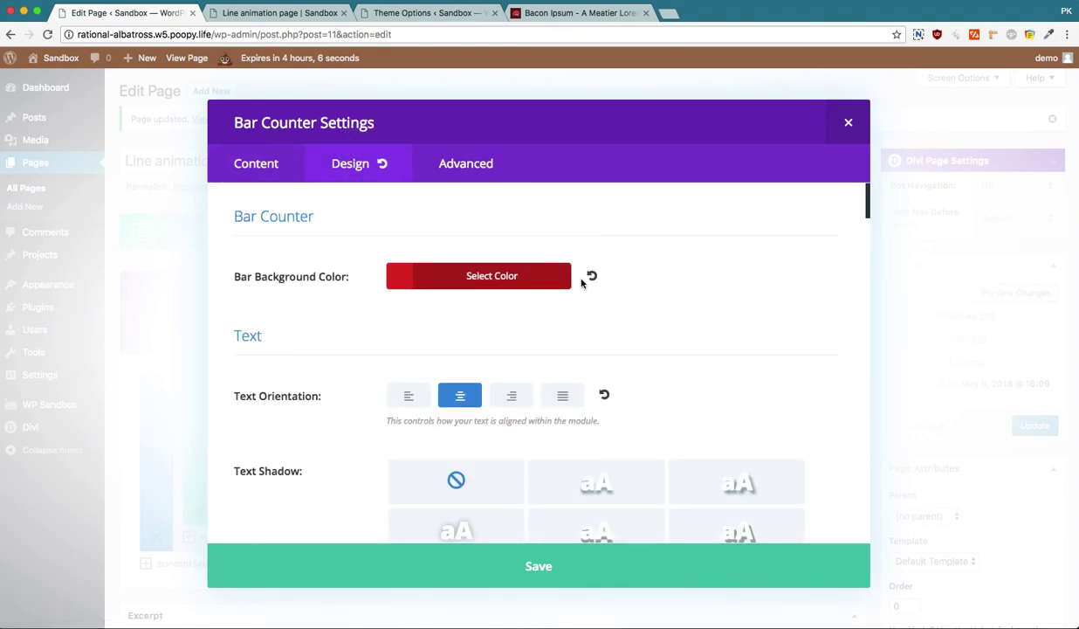
left_click(846, 124)
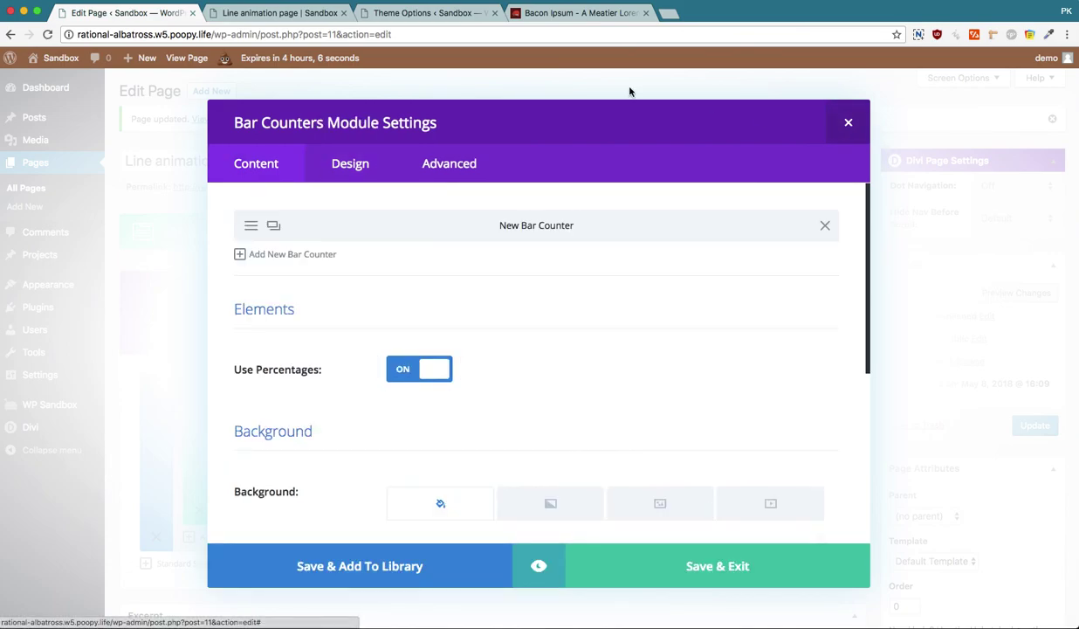
left_click(260, 16)
key("super+Tab")
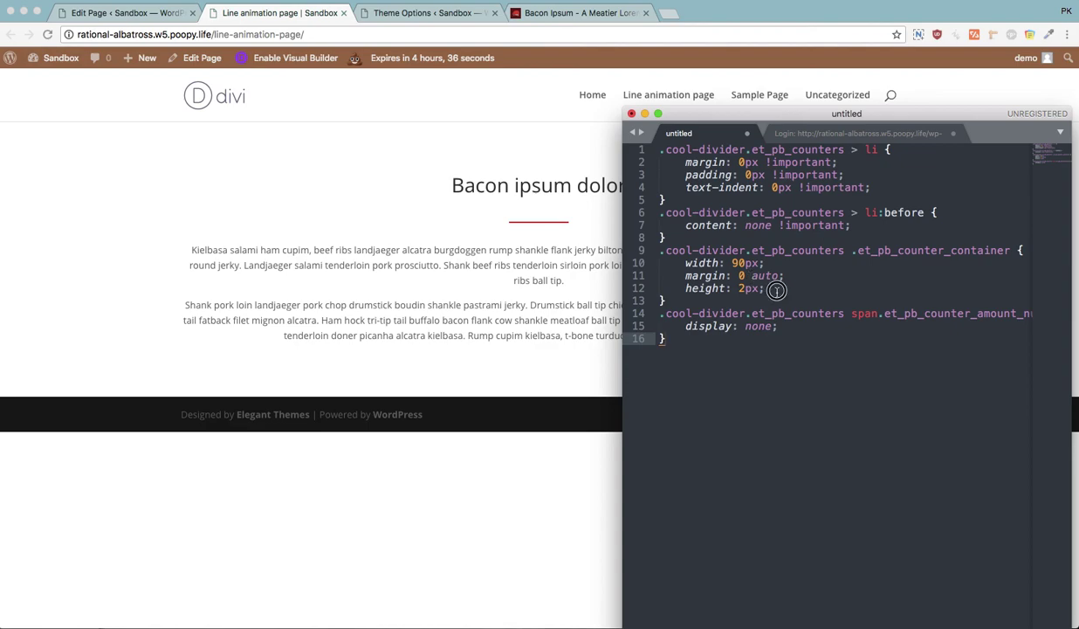
Highlight the container rule's 90px width, auto margins and 2px height in the CSS
left_click_drag(765, 288, 661, 251)
left_click(744, 265)
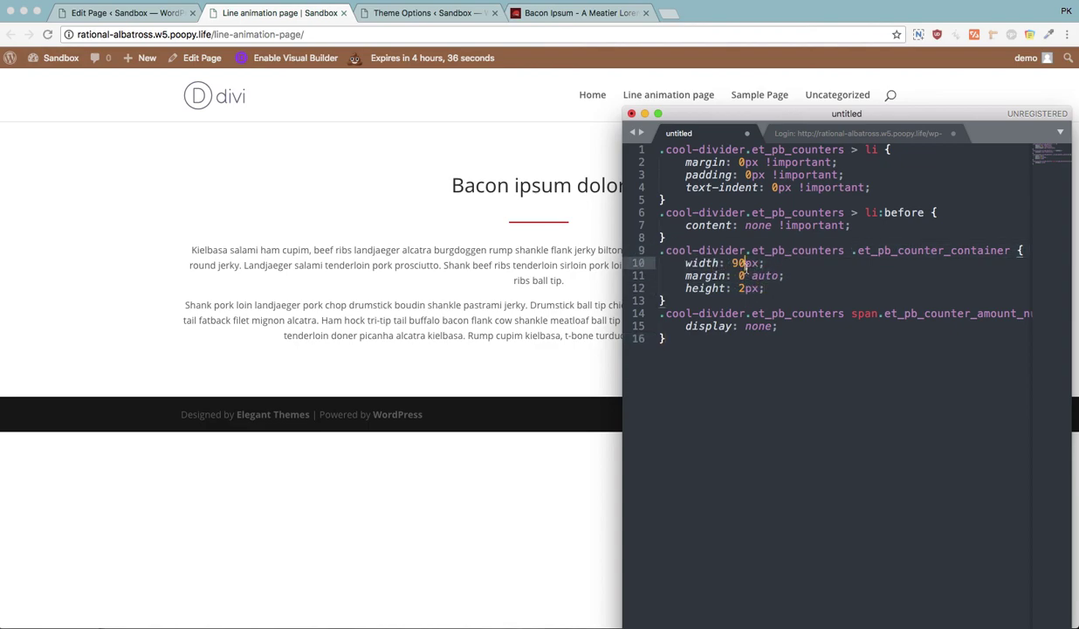